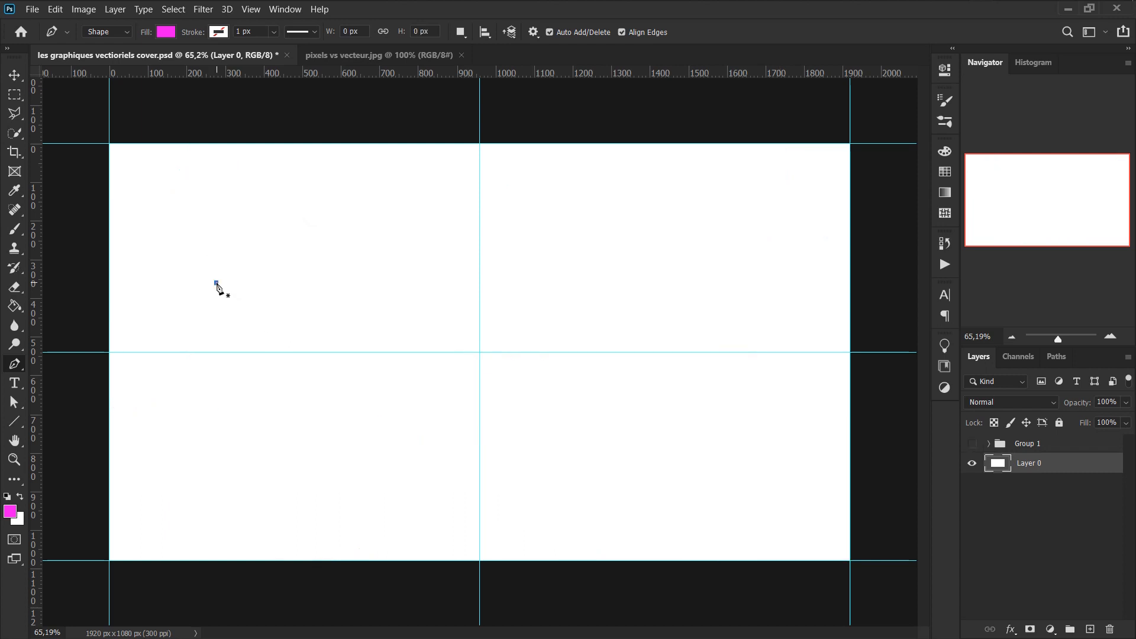
Draw a wavy magenta shape with curved Pen tool segments across the canvas's upper half, about 1181 by 174 px
left_click(217, 283)
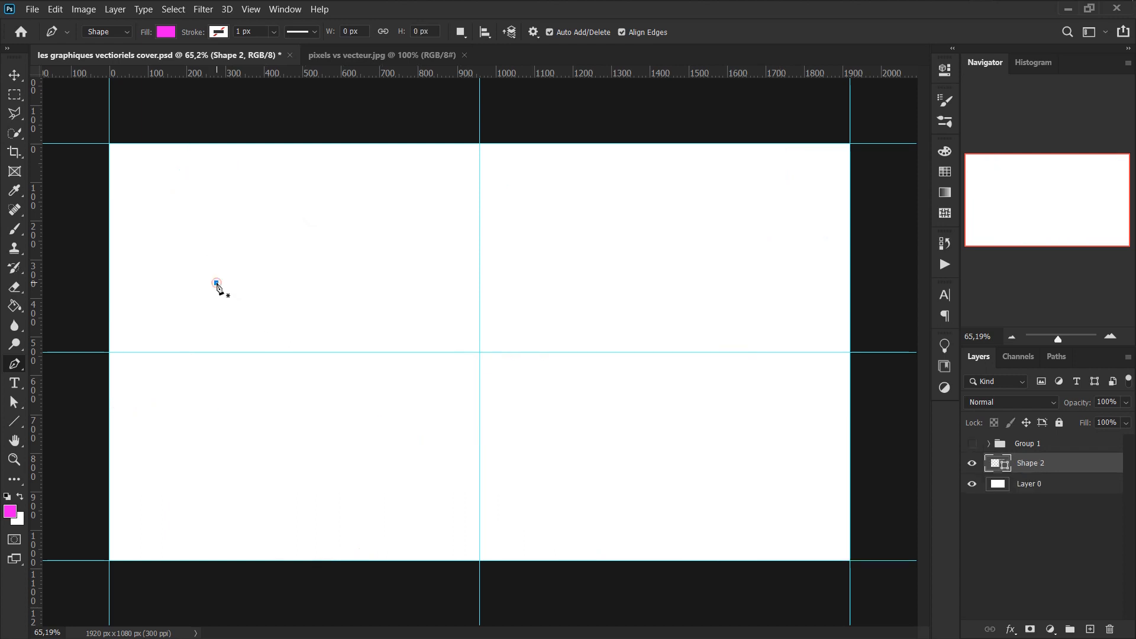
left_click(325, 239)
left_click_drag(325, 239, 371, 243)
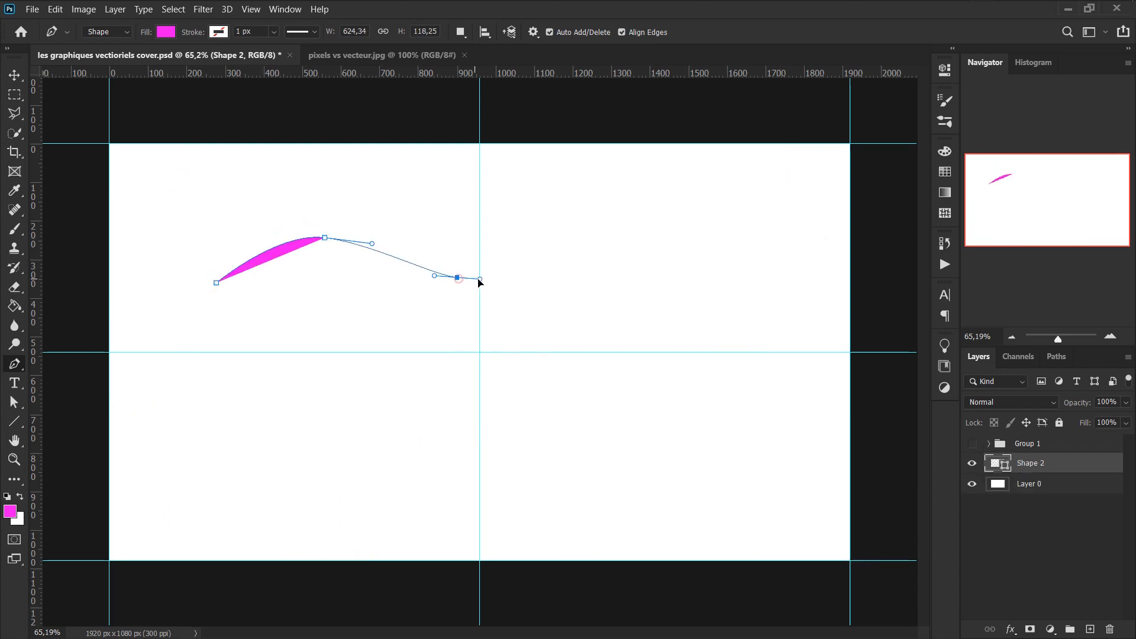
left_click_drag(457, 277, 503, 273)
left_click_drag(622, 250, 664, 257)
left_click_drag(667, 305, 653, 352)
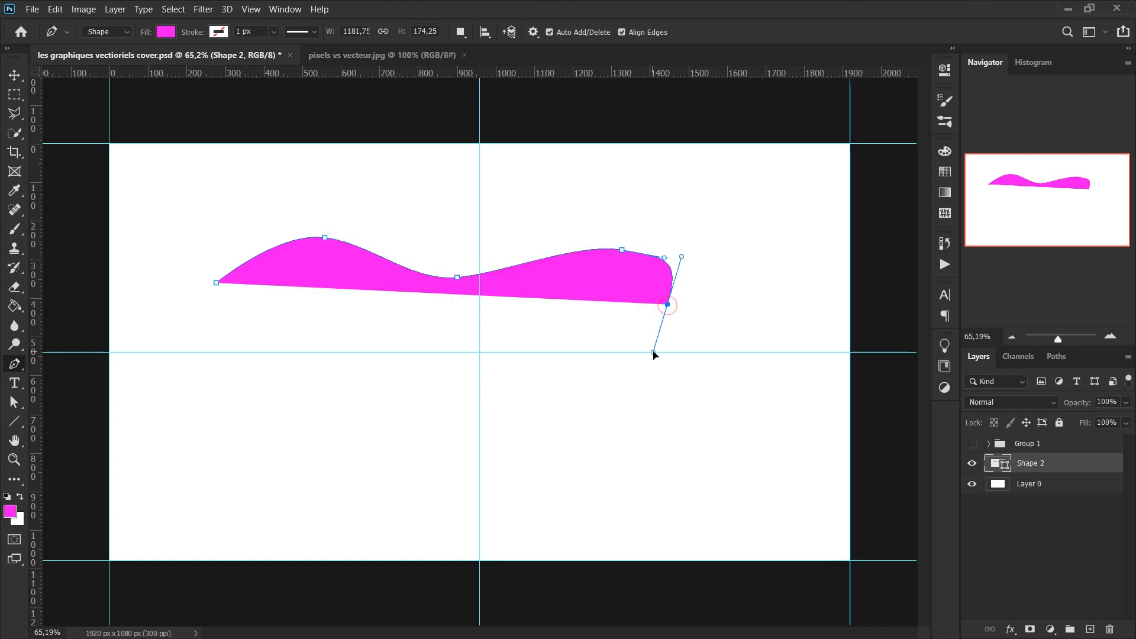
Extend the wavy shape with straight zigzag segments crossing back and forth over it, to about 387 px high, and finish the path
left_click(474, 241)
left_click(340, 295)
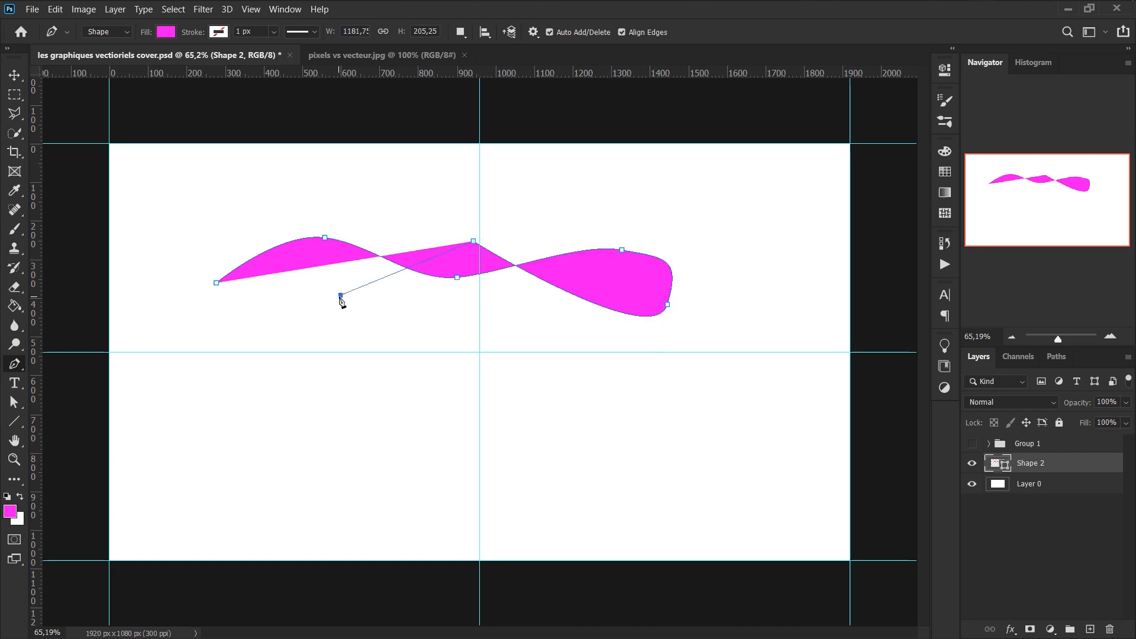
left_click(272, 203)
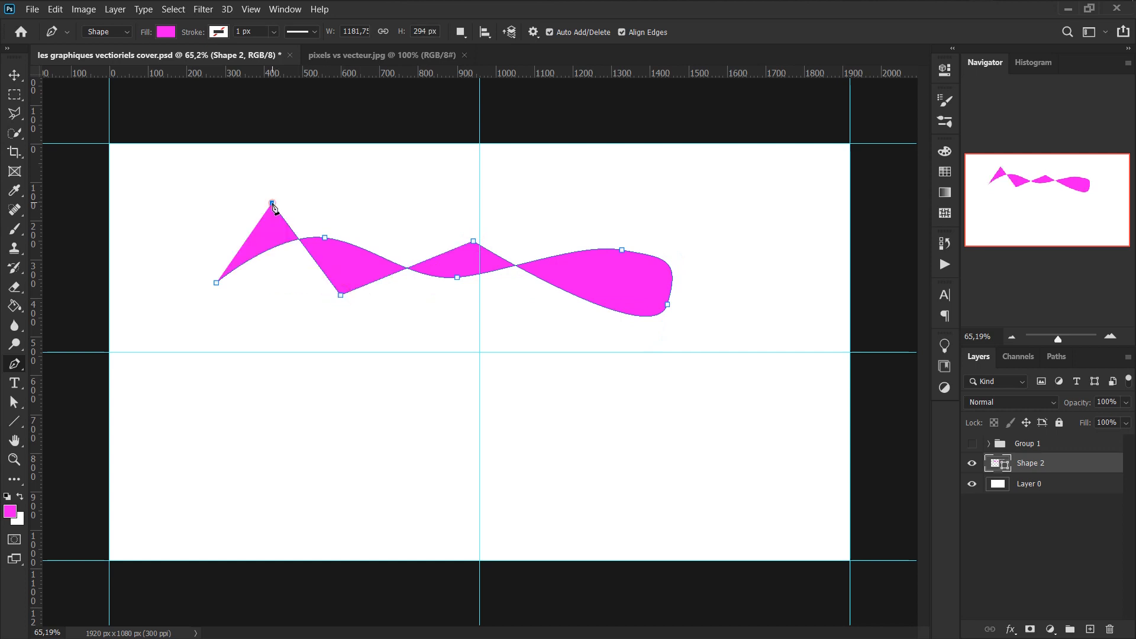
left_click(286, 352)
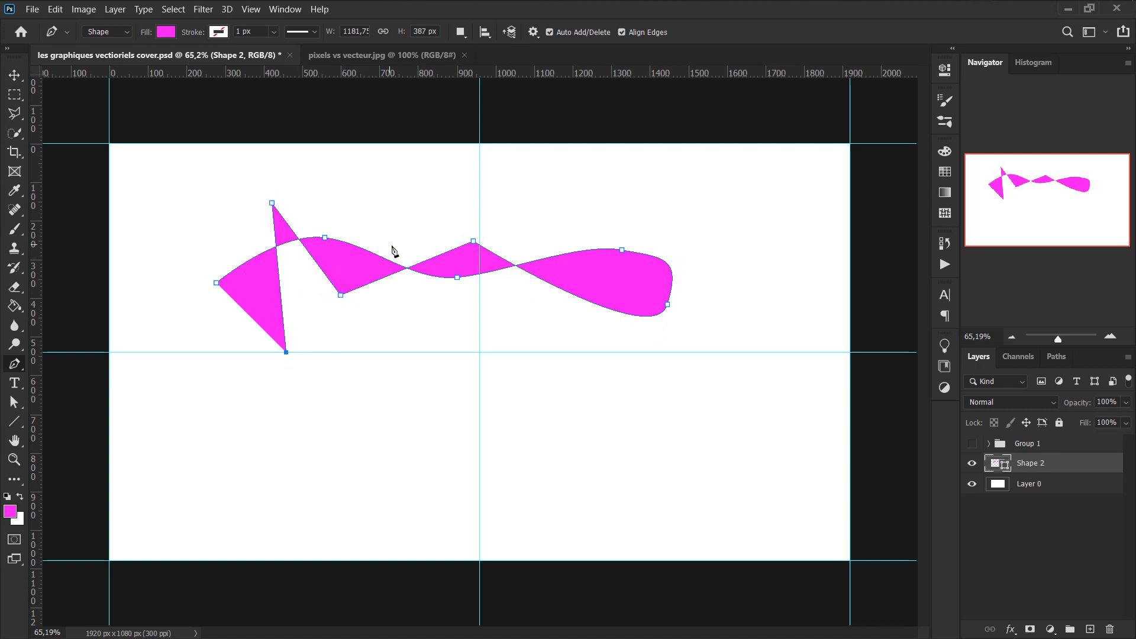
left_click(406, 226)
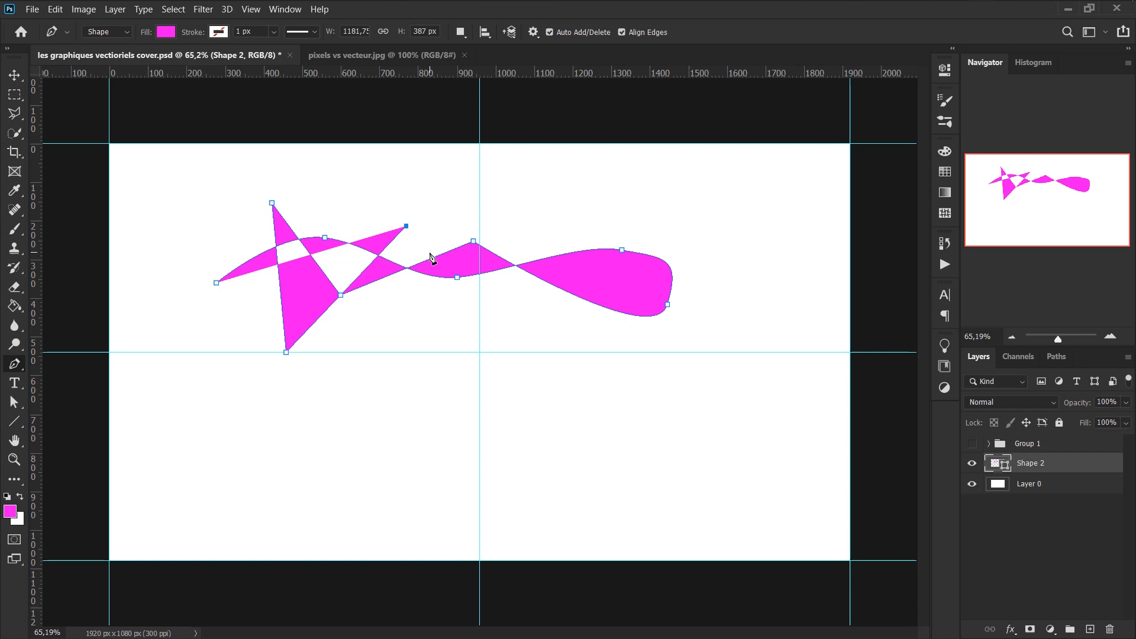
left_click(493, 343)
left_click(583, 228)
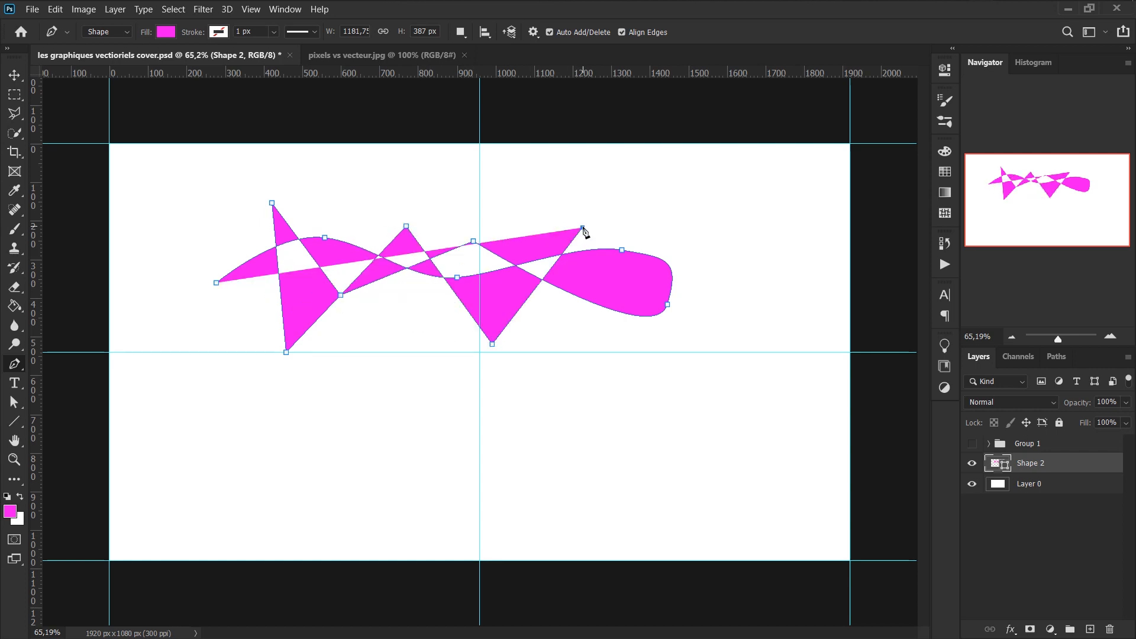
left_click(622, 340)
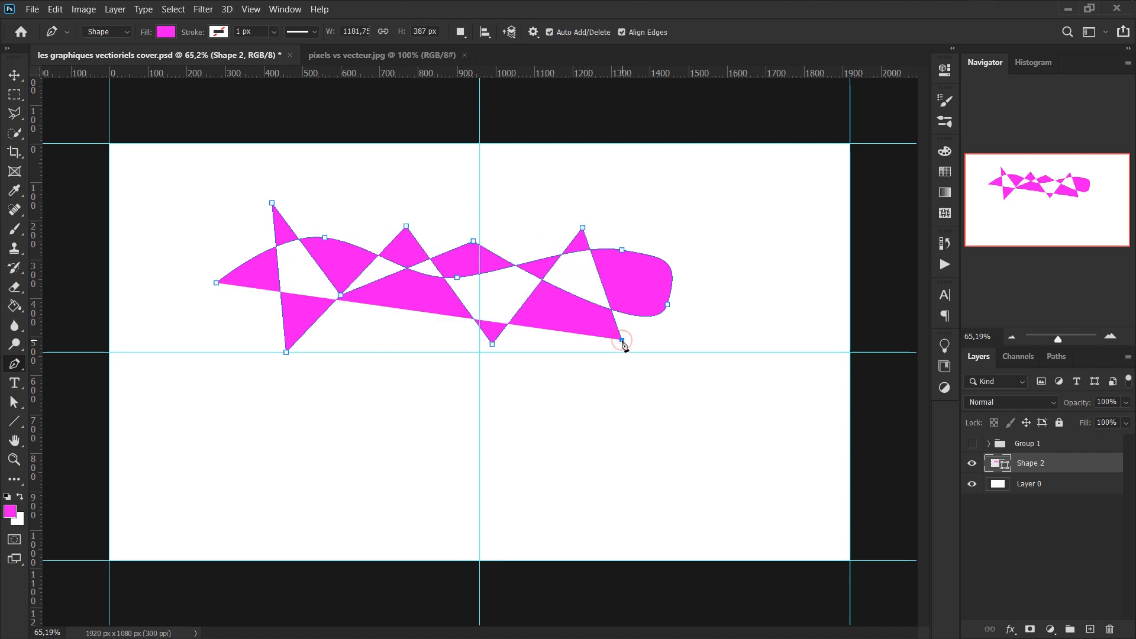
left_click(639, 222)
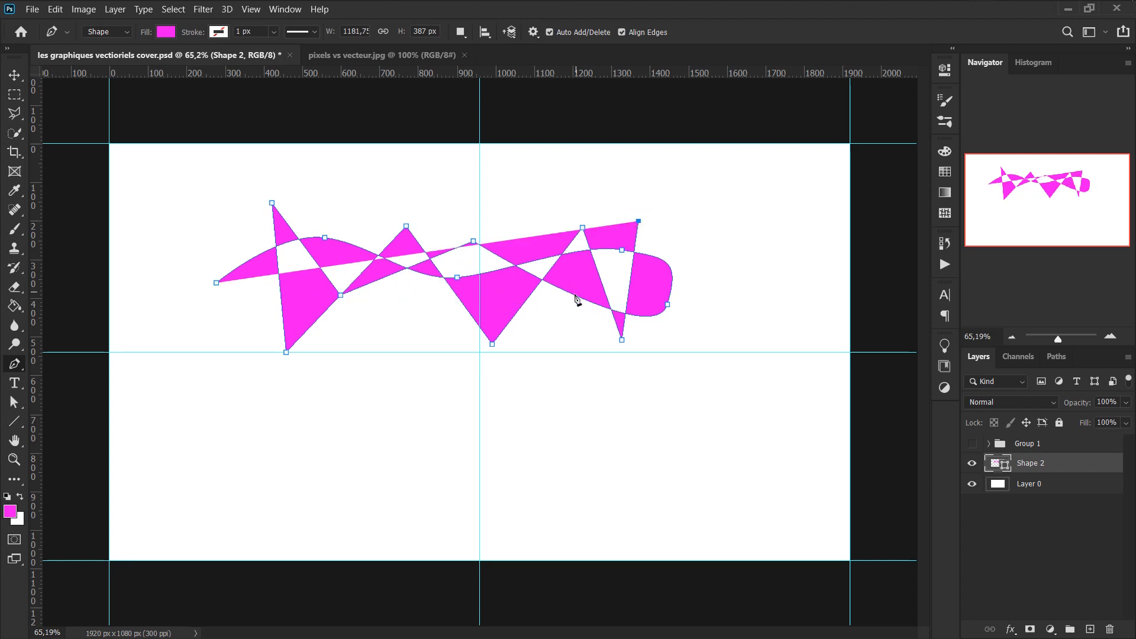
left_click(563, 321)
left_click(464, 208)
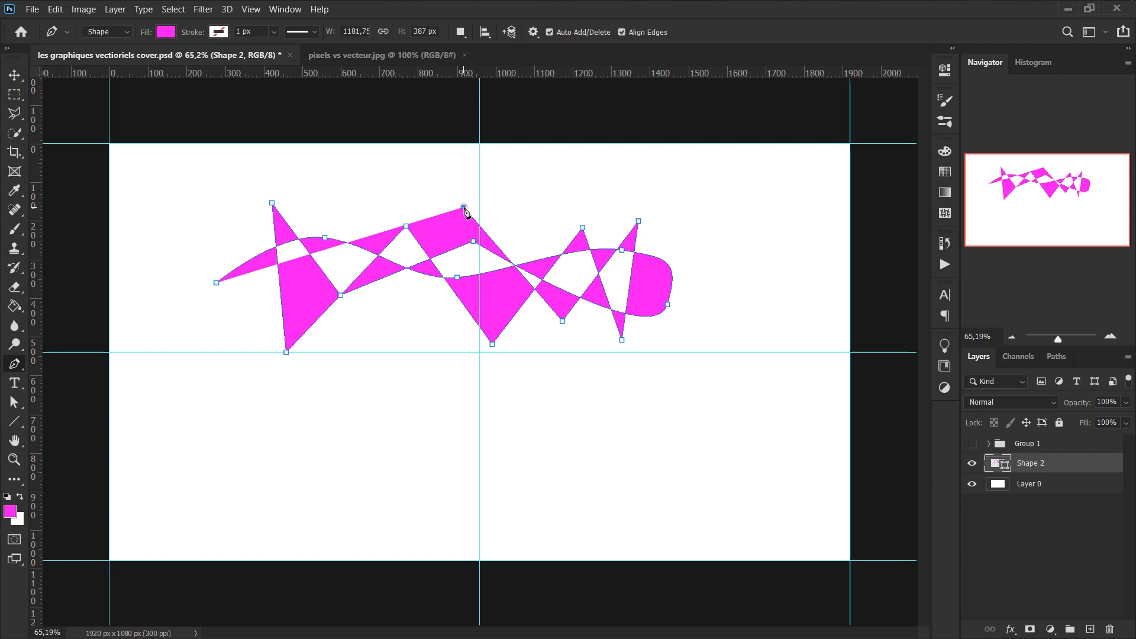
key("Escape")
Examine the vector versus pixel comparison in pixels vs vecteur.jpg and return to the cover document
key("ctrl+Tab")
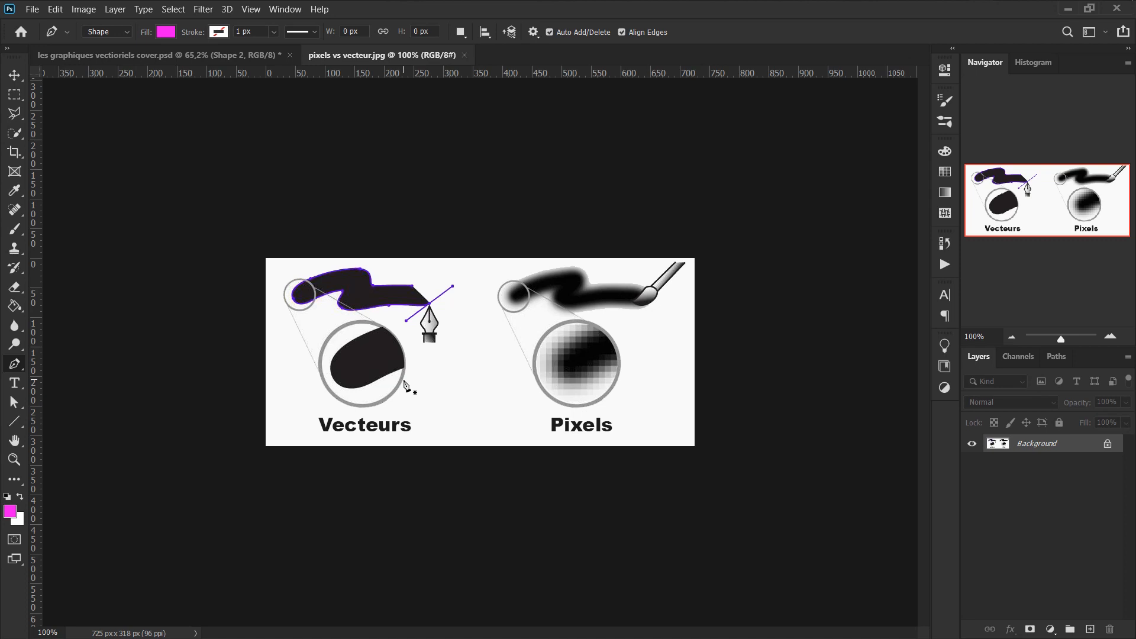
key("ctrl+Tab")
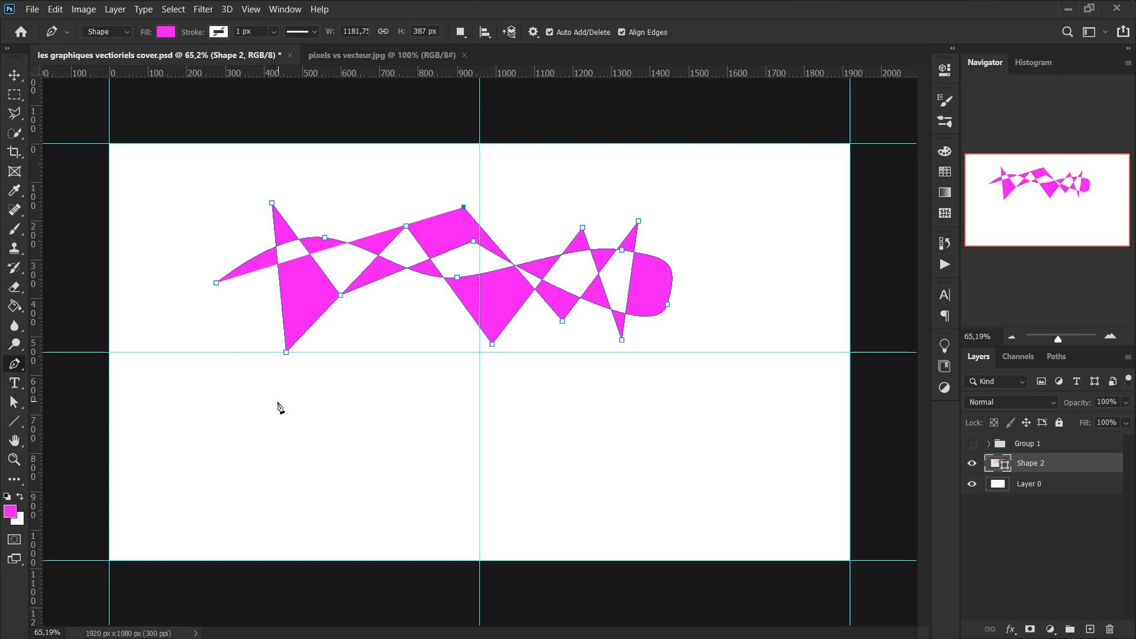
Show Group 1 to view the cover artwork, hide the Shape 2 layer, and hide Group 1 again
left_click(972, 443)
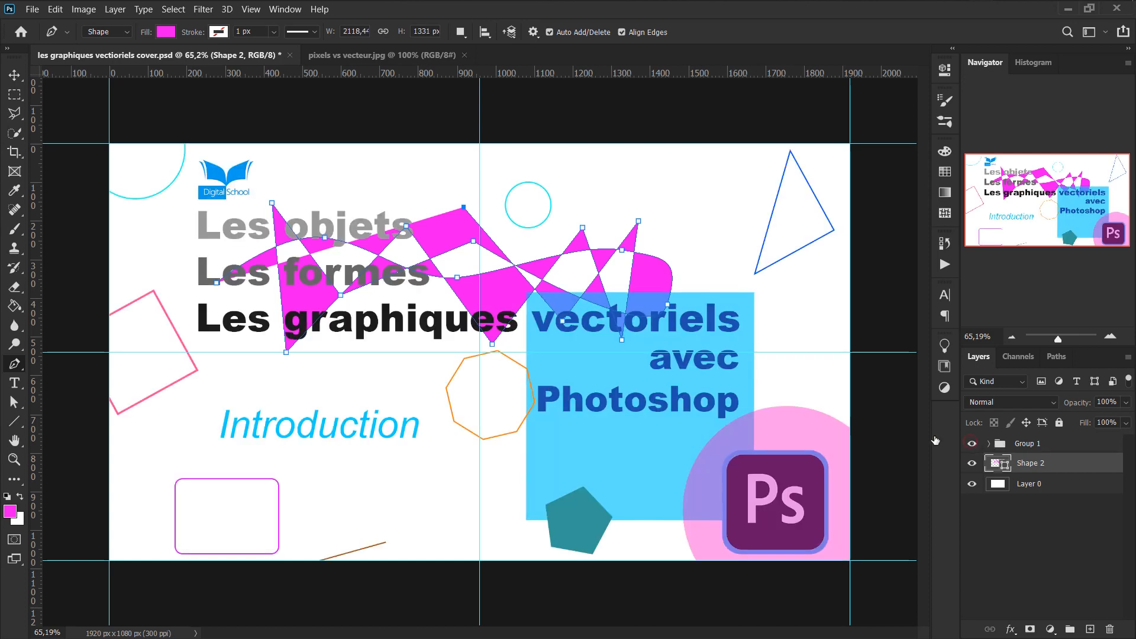
left_click(972, 463)
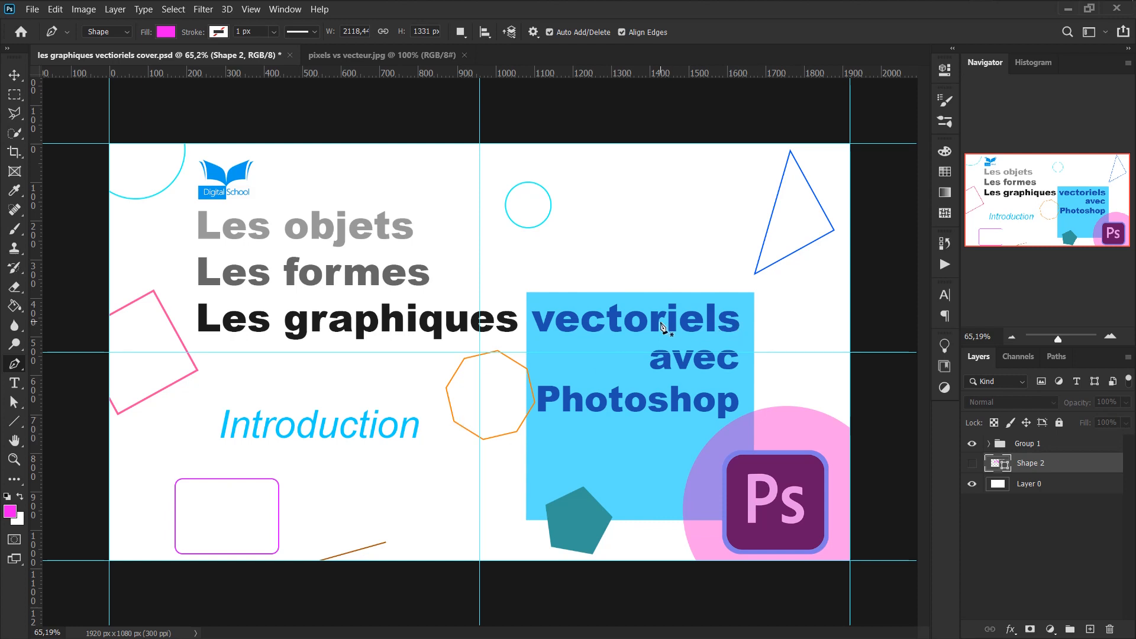
left_click(972, 443)
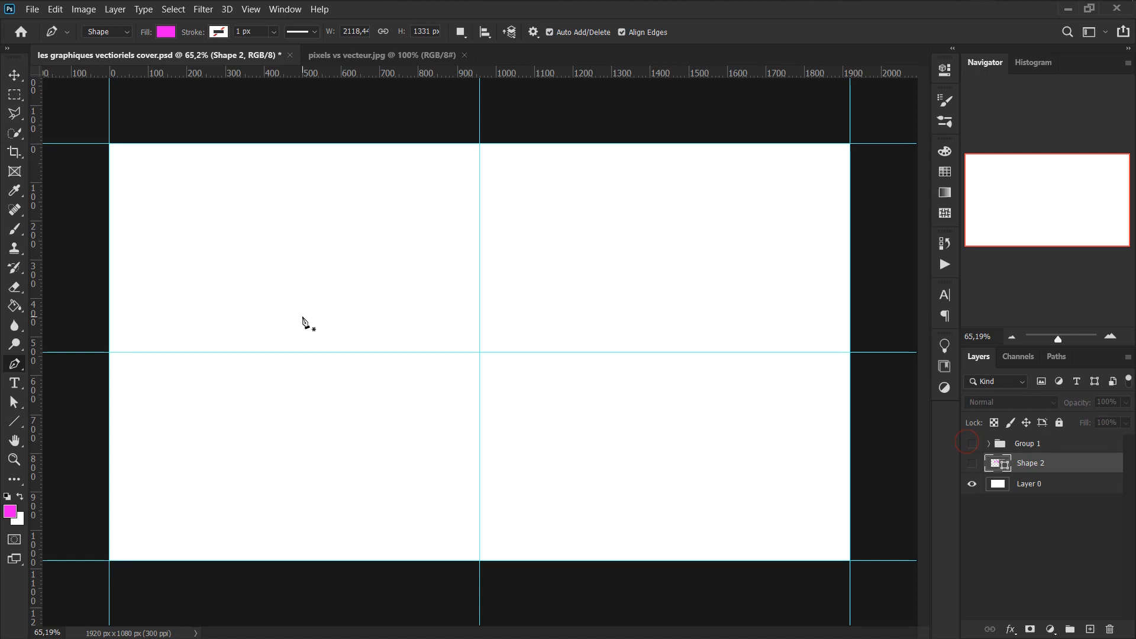
Fill a rectangular selection with magenta on a new layer in the canvas's left half, and clear the selection
key("m")
left_click_drag(196, 218, 427, 402)
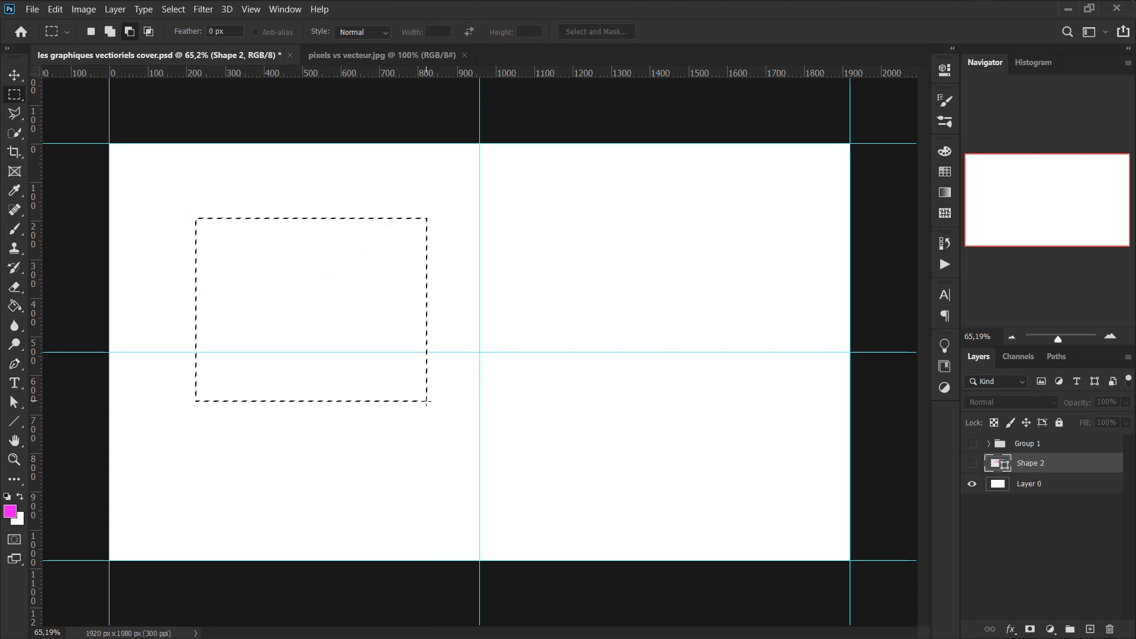
key("g")
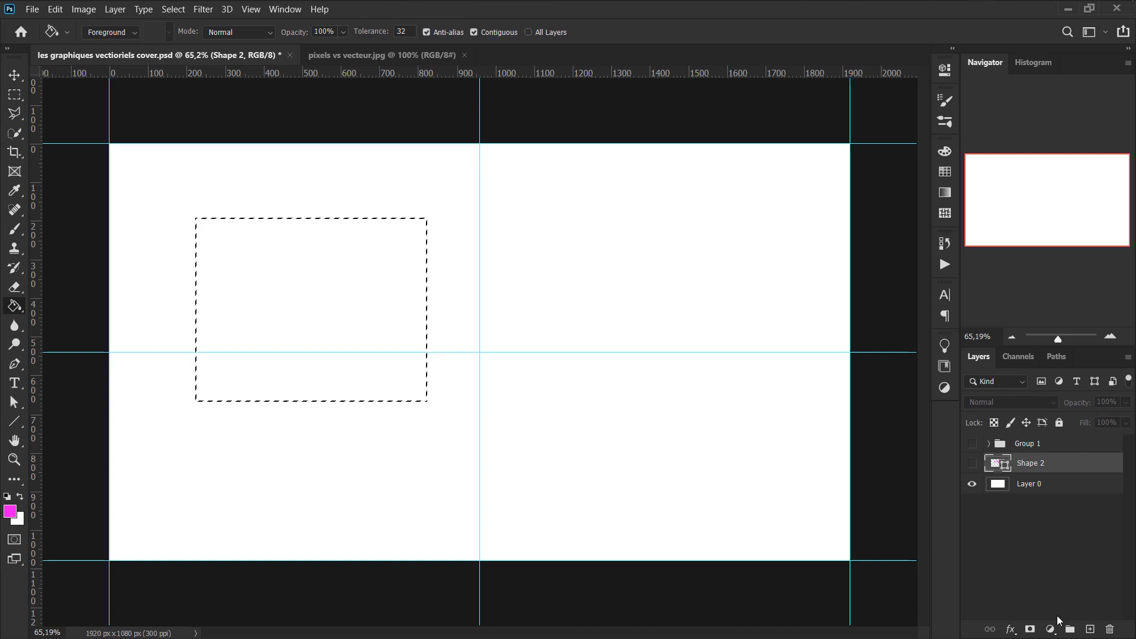
left_click(1089, 629)
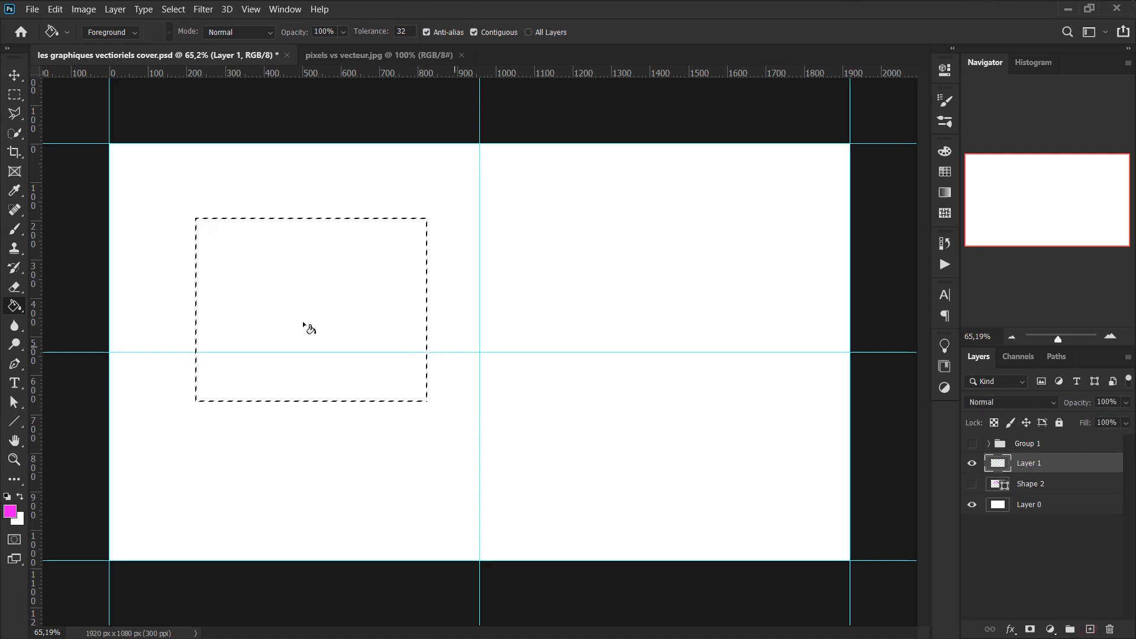
left_click(275, 309)
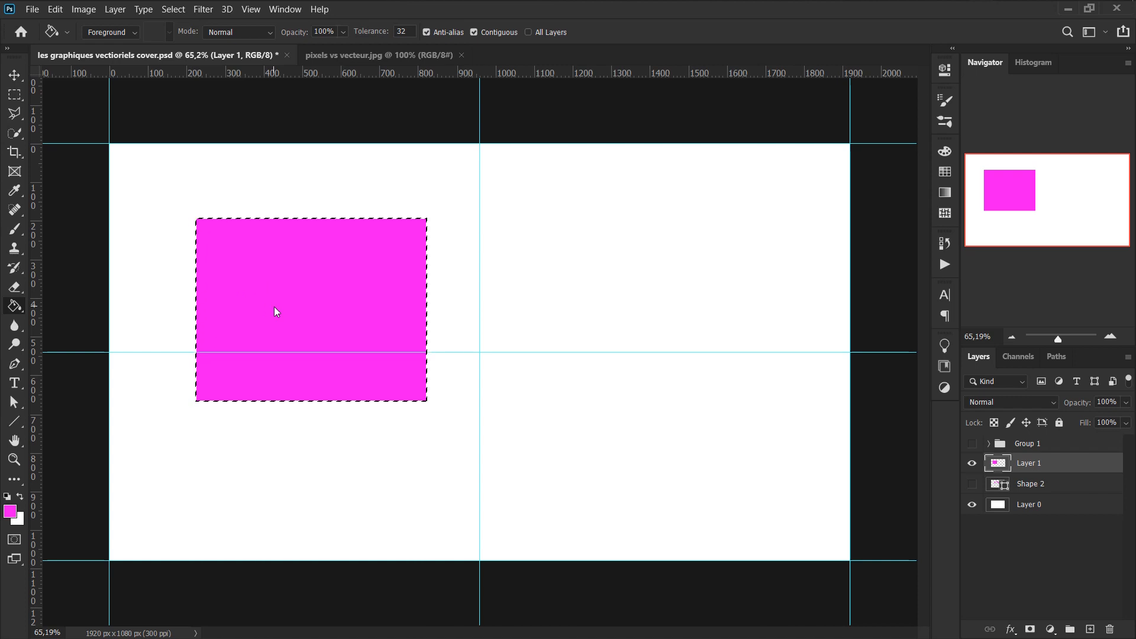
key("ctrl+d")
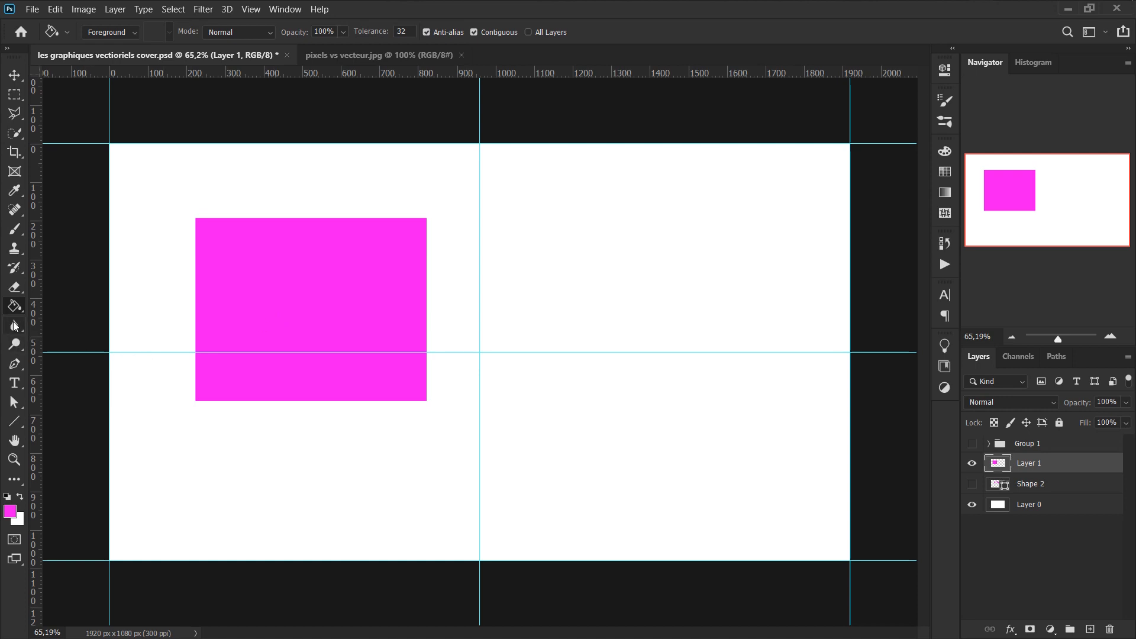
Draw a magenta vector rectangle about 558 by 492 px with the Rectangle tool, to the right of the filled one
key("u")
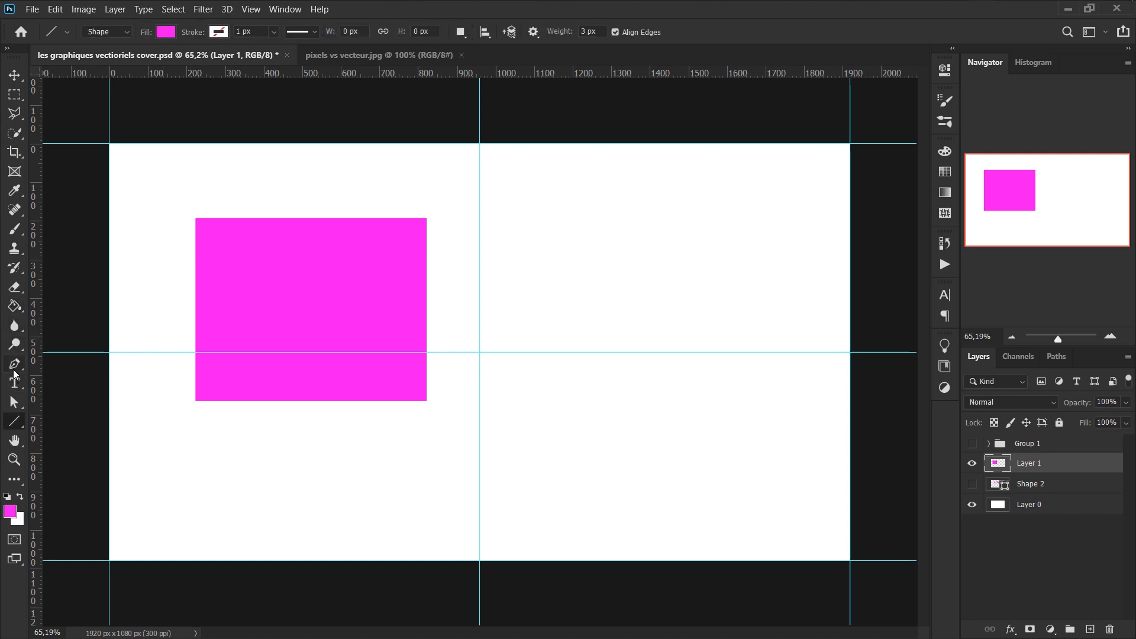
right_click(16, 424)
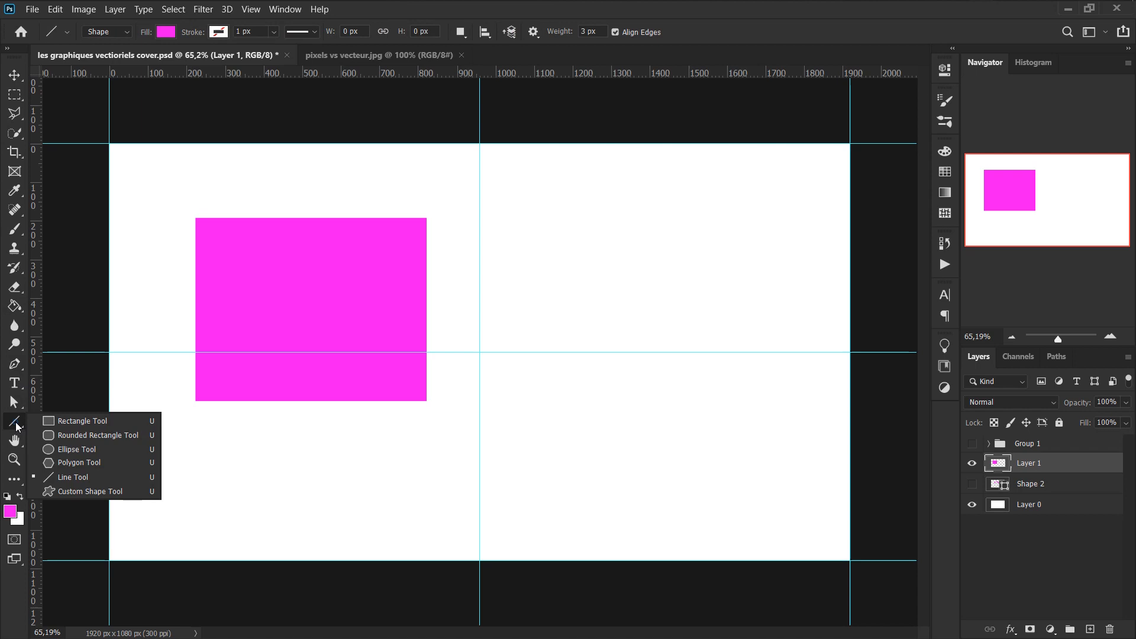
left_click(82, 419)
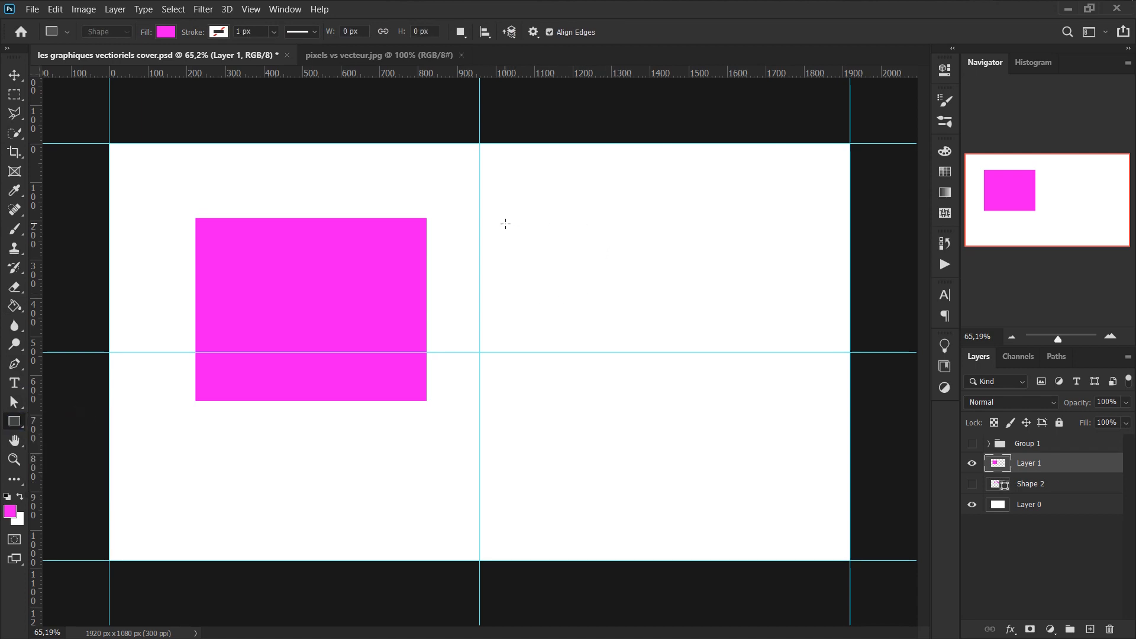
left_click_drag(497, 214, 712, 404)
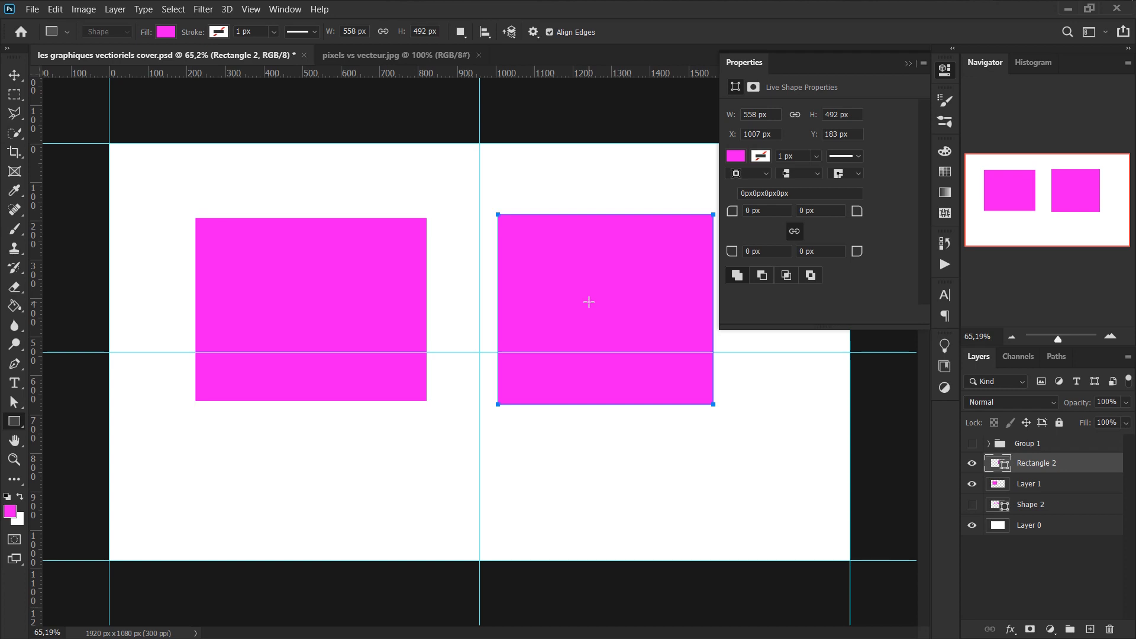
Hide both rectangle layers and draw a closed magenta shape of curved and straight Pen tool segments, about 1211 by 628 px
key("ctrl")
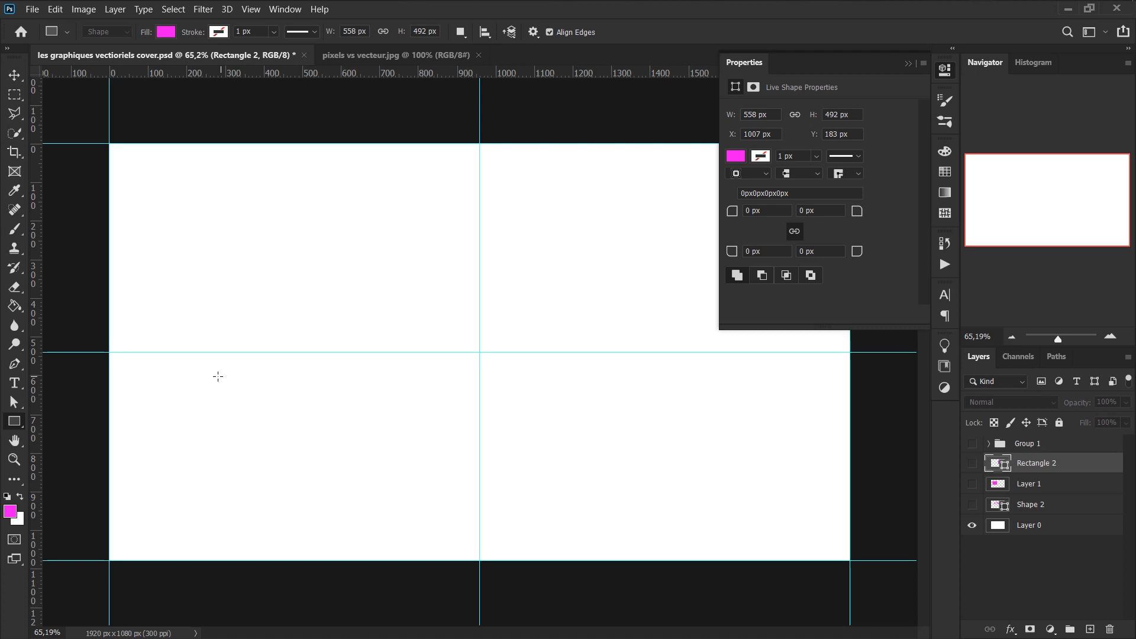
key("p")
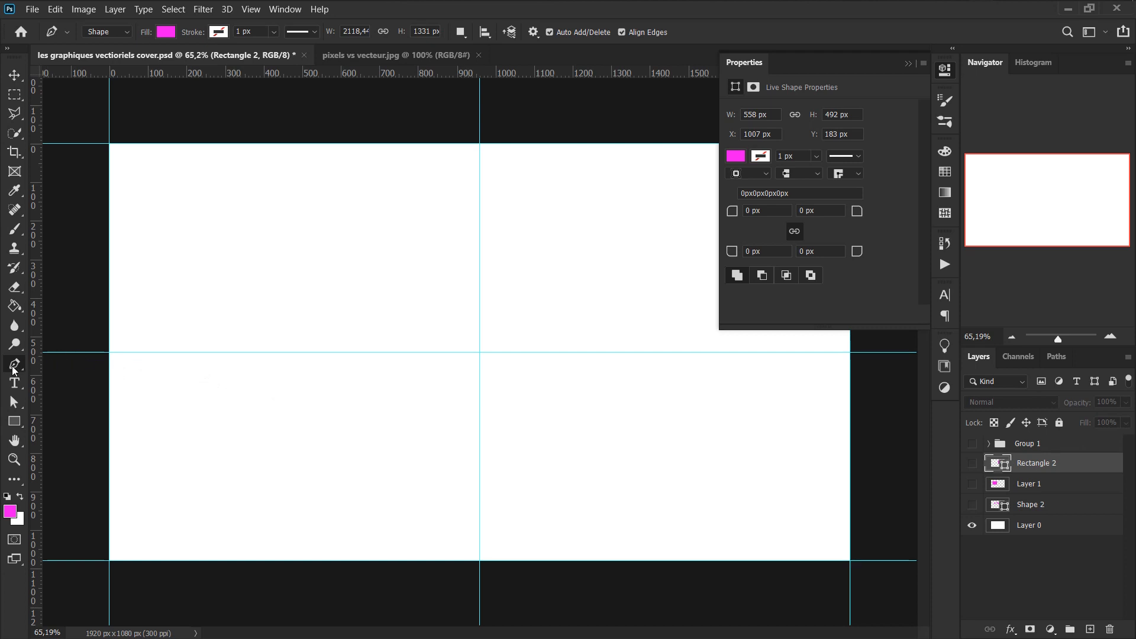
right_click(13, 367)
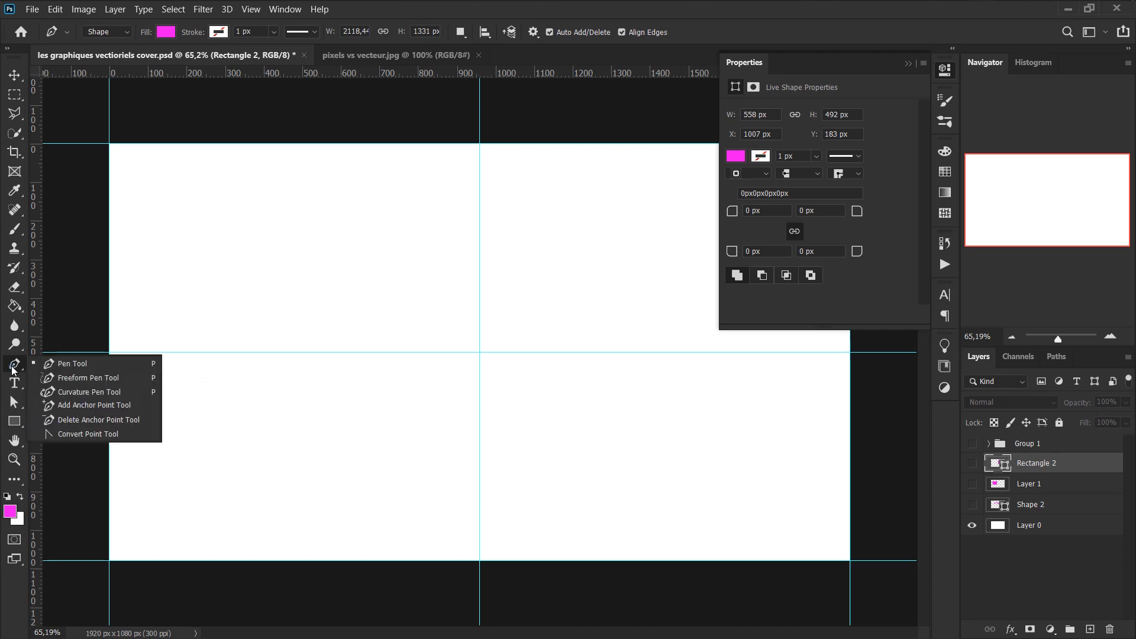
left_click(117, 367)
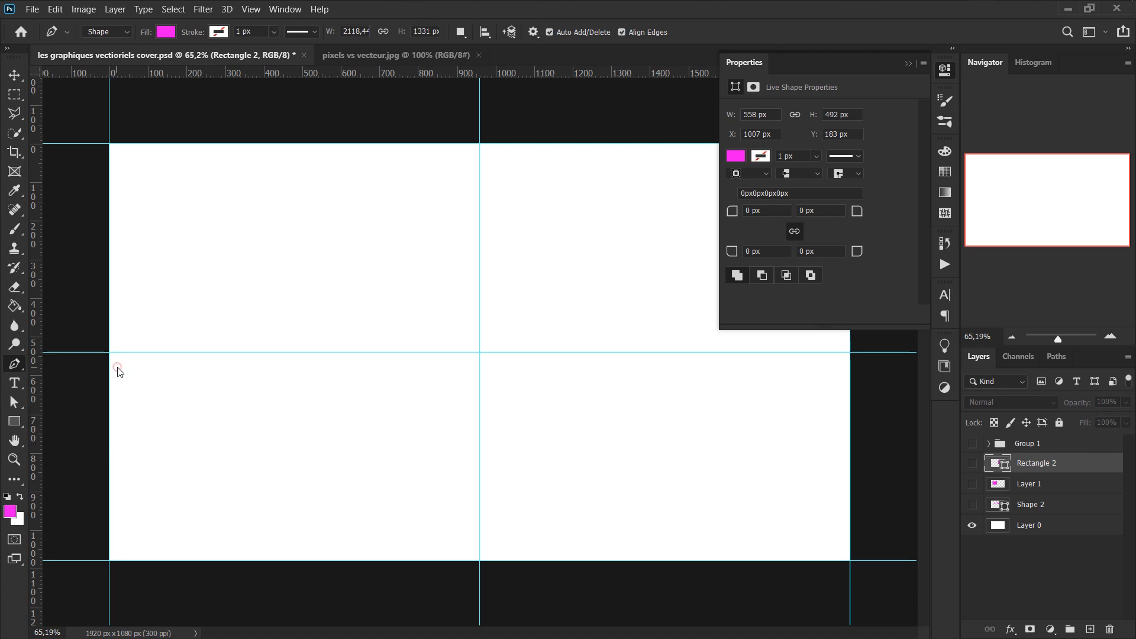
left_click(206, 248)
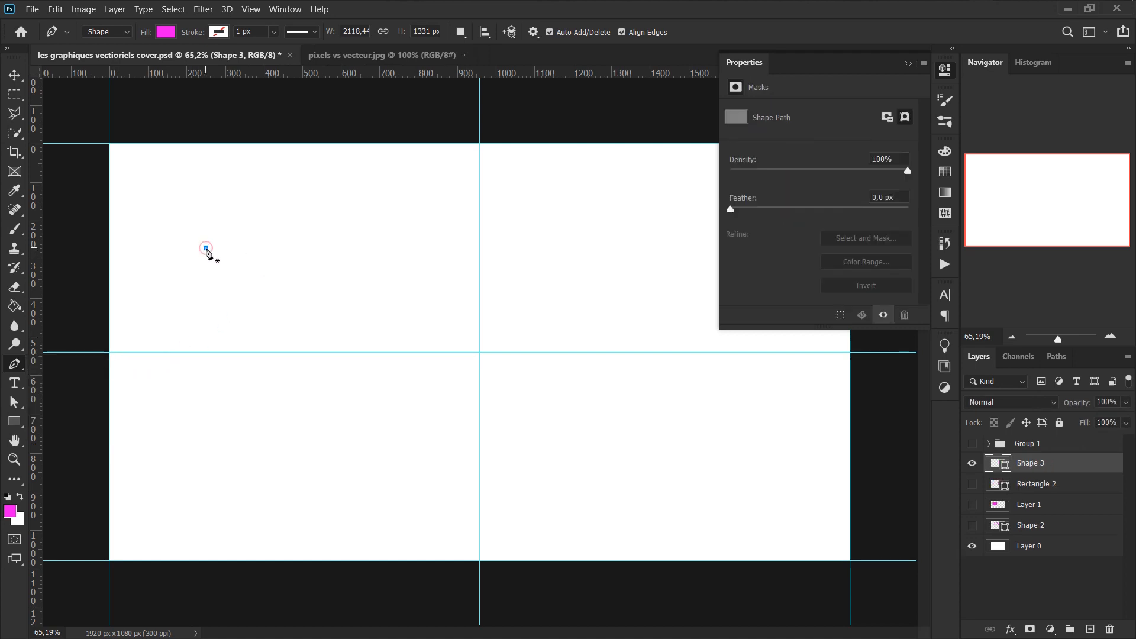
left_click_drag(344, 254, 381, 310)
left_click_drag(446, 352, 510, 332)
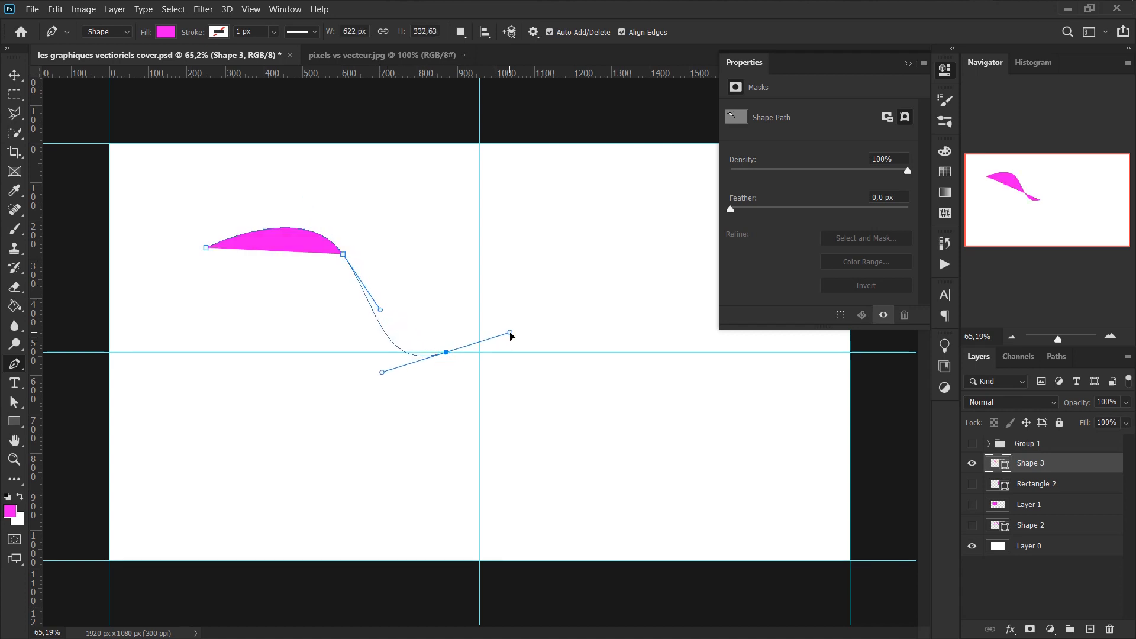
left_click_drag(638, 299, 674, 352)
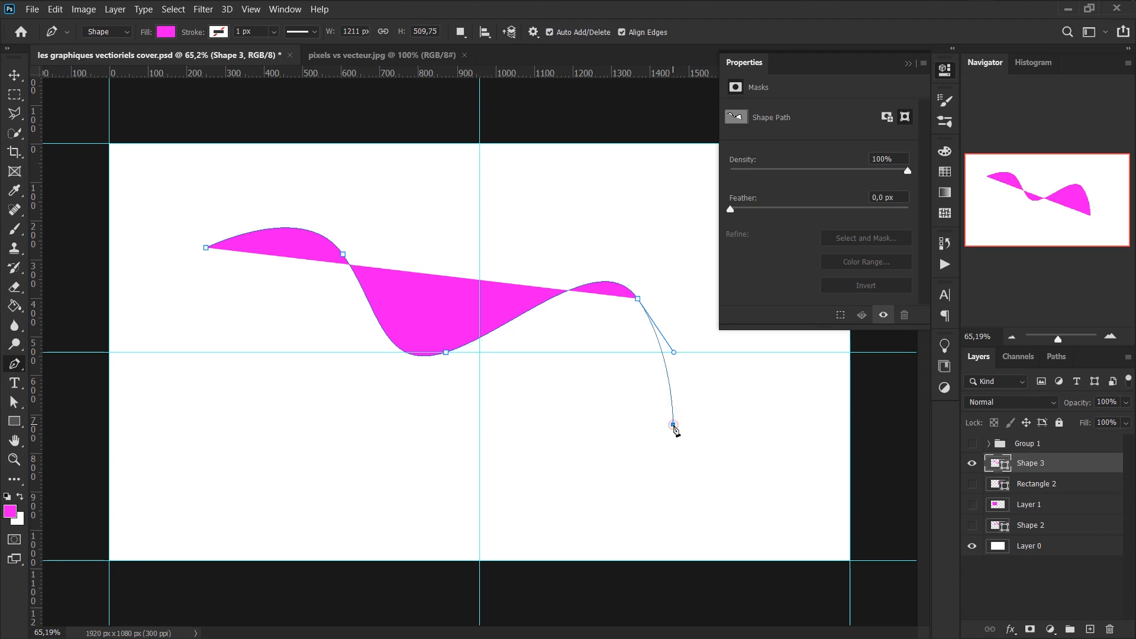
left_click(674, 424)
left_click(415, 470)
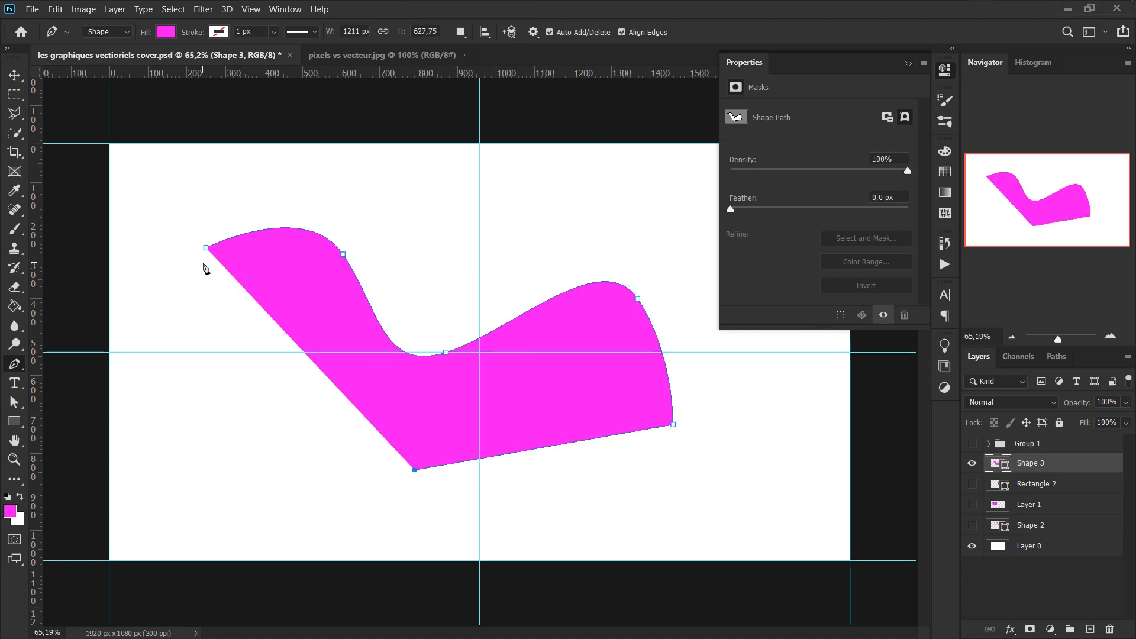
left_click(208, 247)
Delete the freeform shape's starting anchor point and deselect its path
left_click(208, 247)
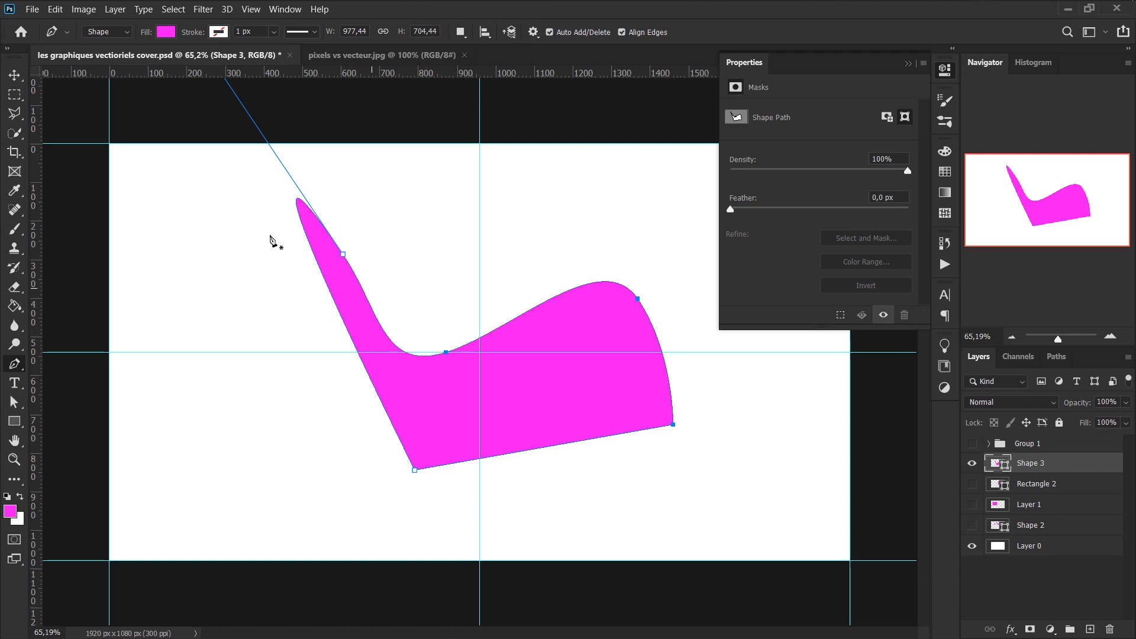
key("Escape")
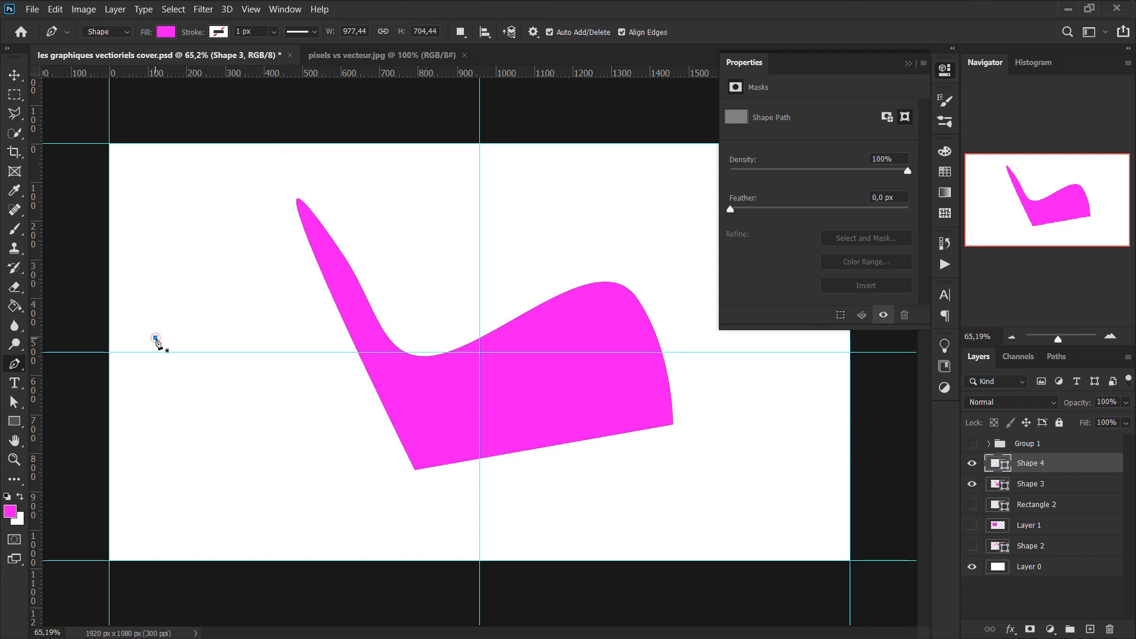
Draw a closed magenta shape of curved Pen tool segments, about 287 by 312 px, in the canvas's left part
left_click(155, 337)
left_click_drag(163, 275, 152, 375)
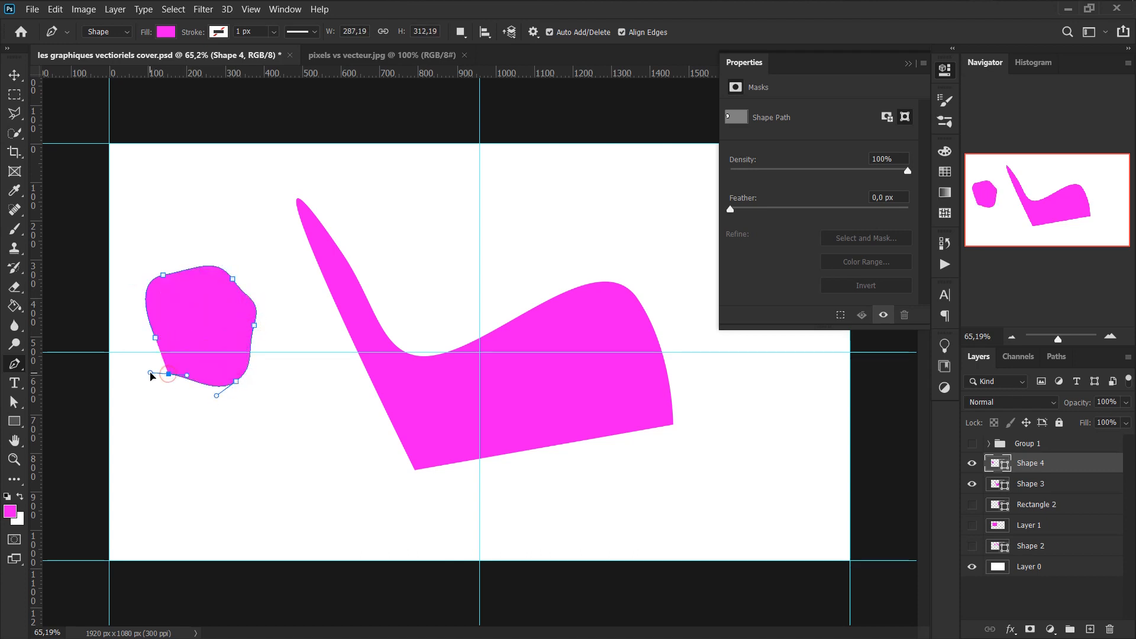
left_click(157, 339)
left_click(157, 339)
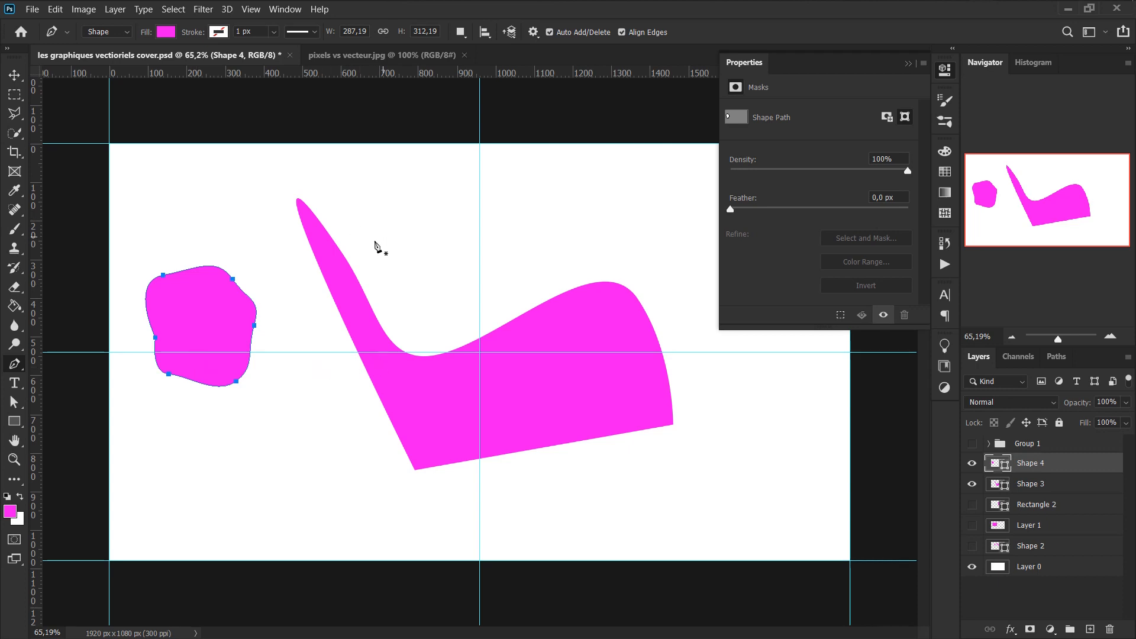
Reshape the left freeform shape with the Direct Selection tool, moving its anchor points, a direction handle and a curved segment, to about 429 by 375 px
left_click(16, 406)
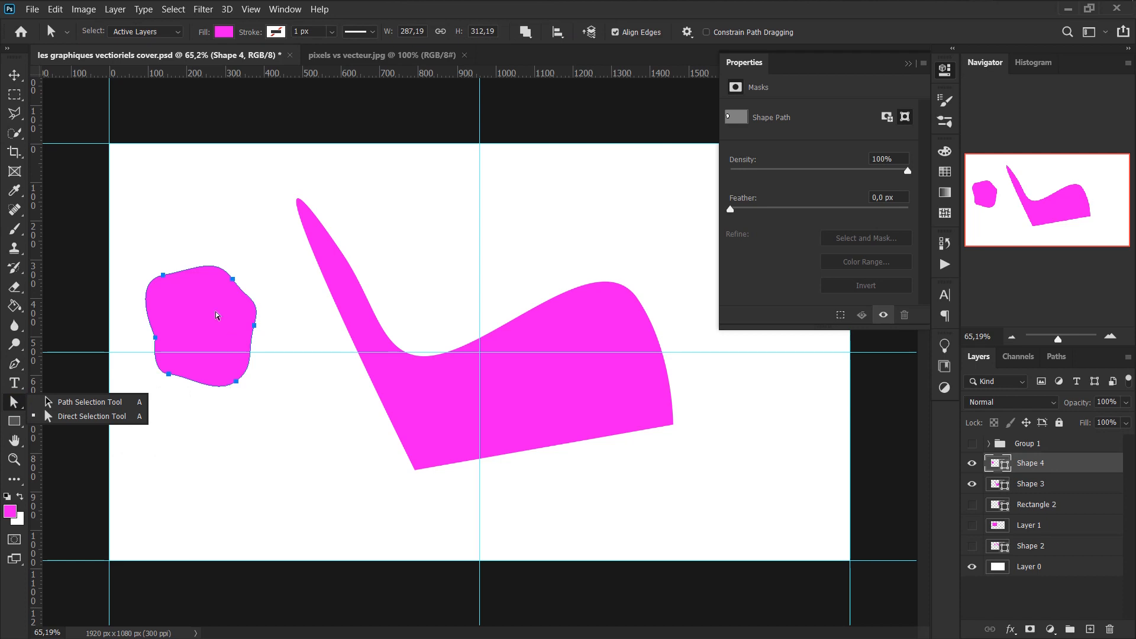
left_click_drag(186, 252, 281, 311)
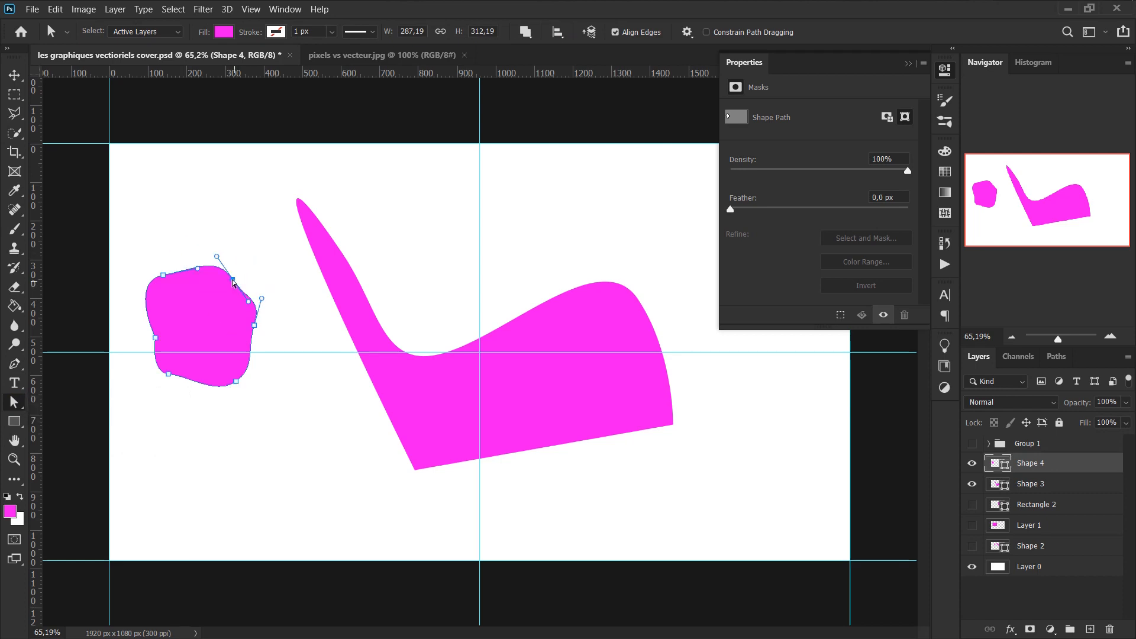
left_click_drag(233, 279, 303, 259)
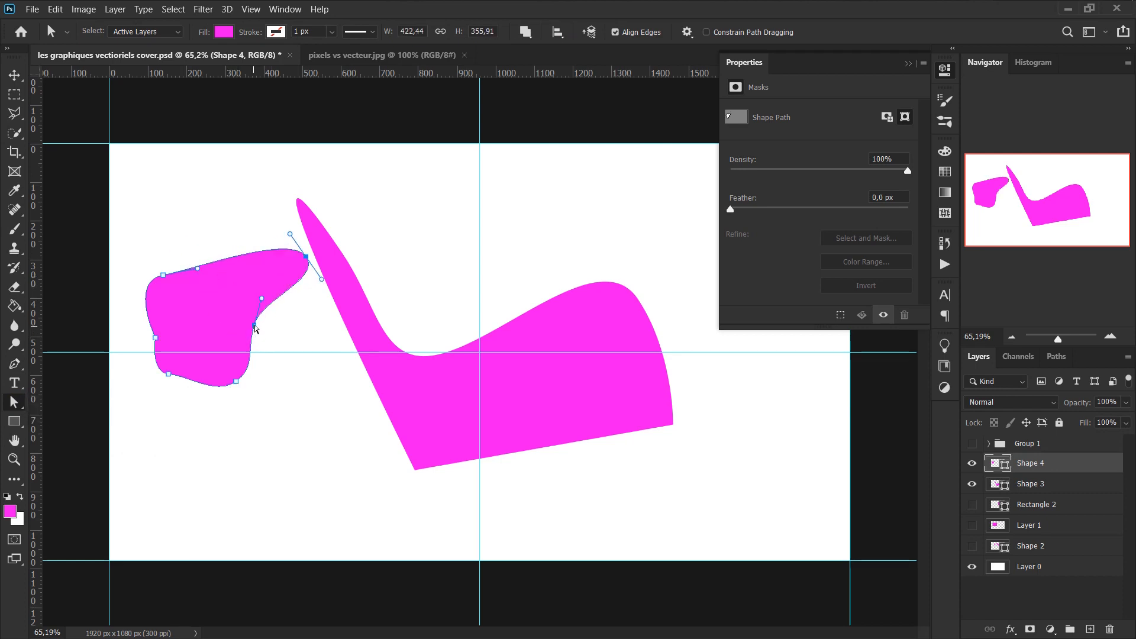
left_click_drag(254, 325, 313, 392)
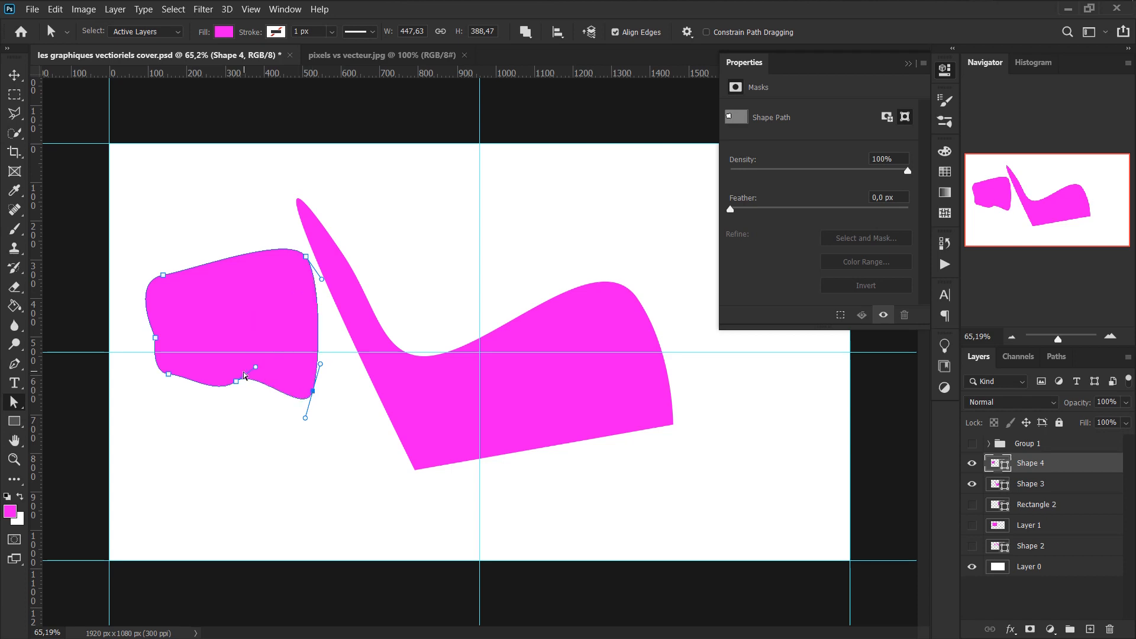
left_click_drag(236, 381, 226, 320)
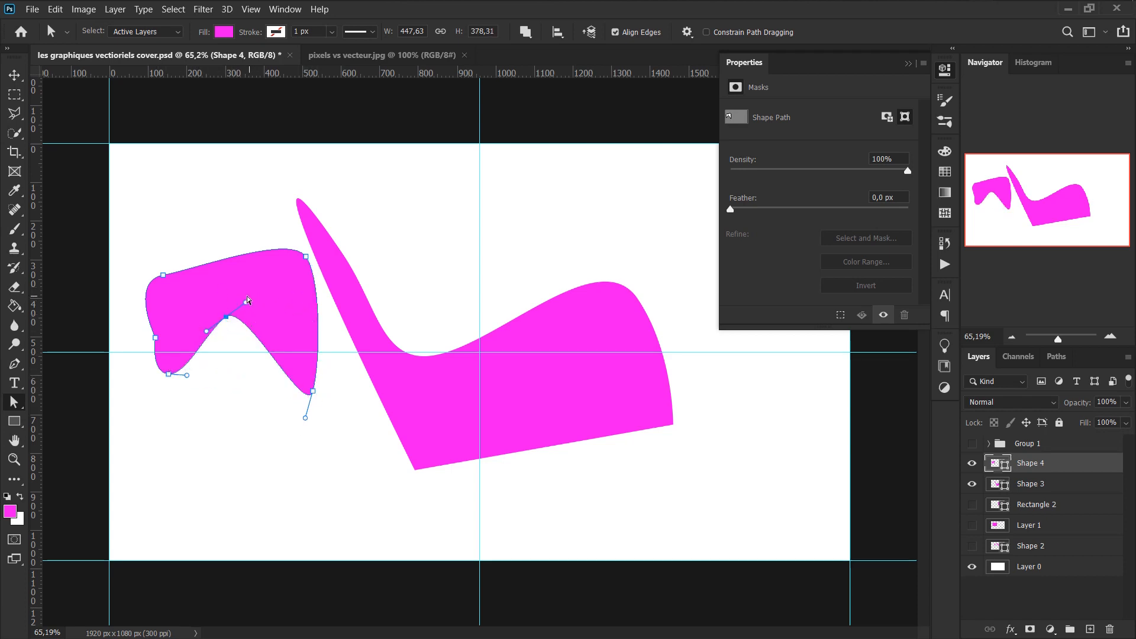
left_click_drag(246, 301, 253, 329)
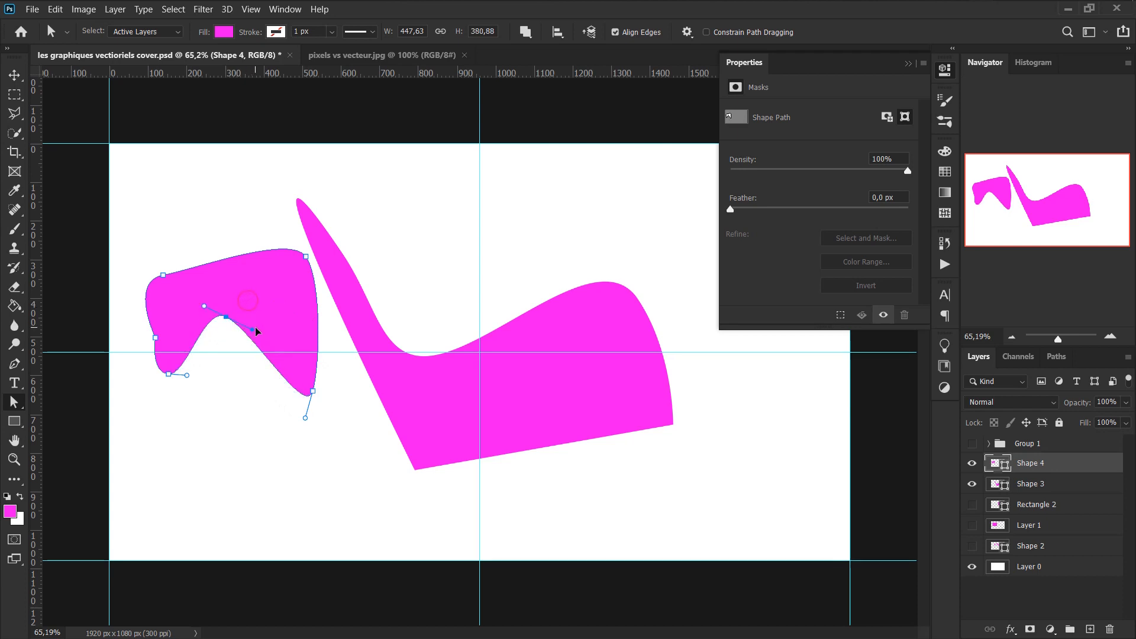
left_click_drag(155, 337, 163, 320)
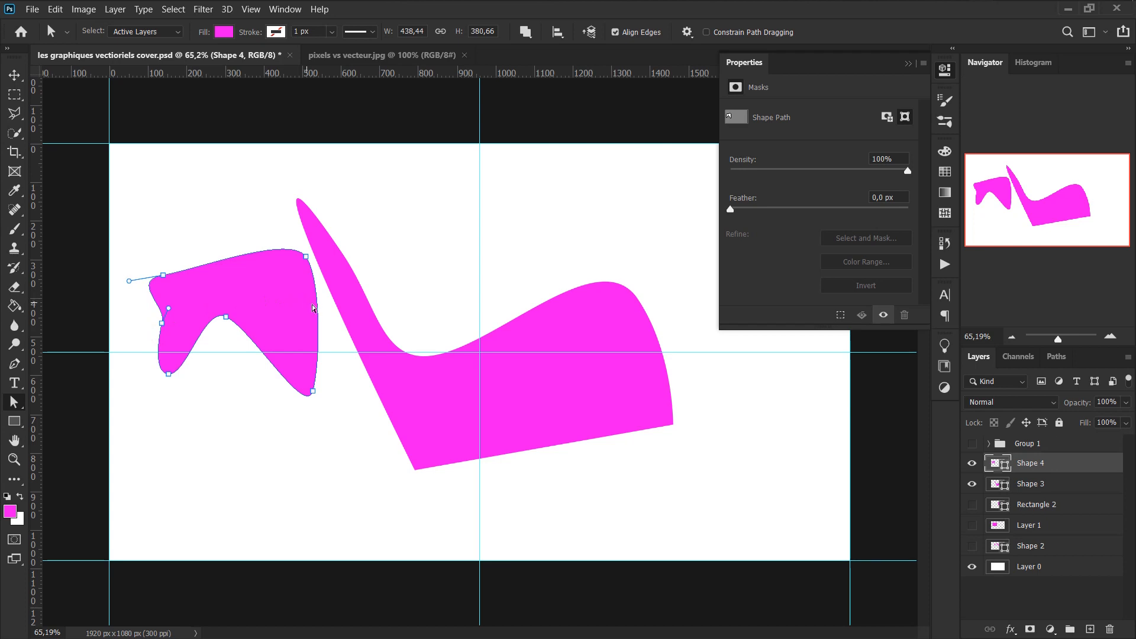
left_click_drag(316, 307, 236, 364)
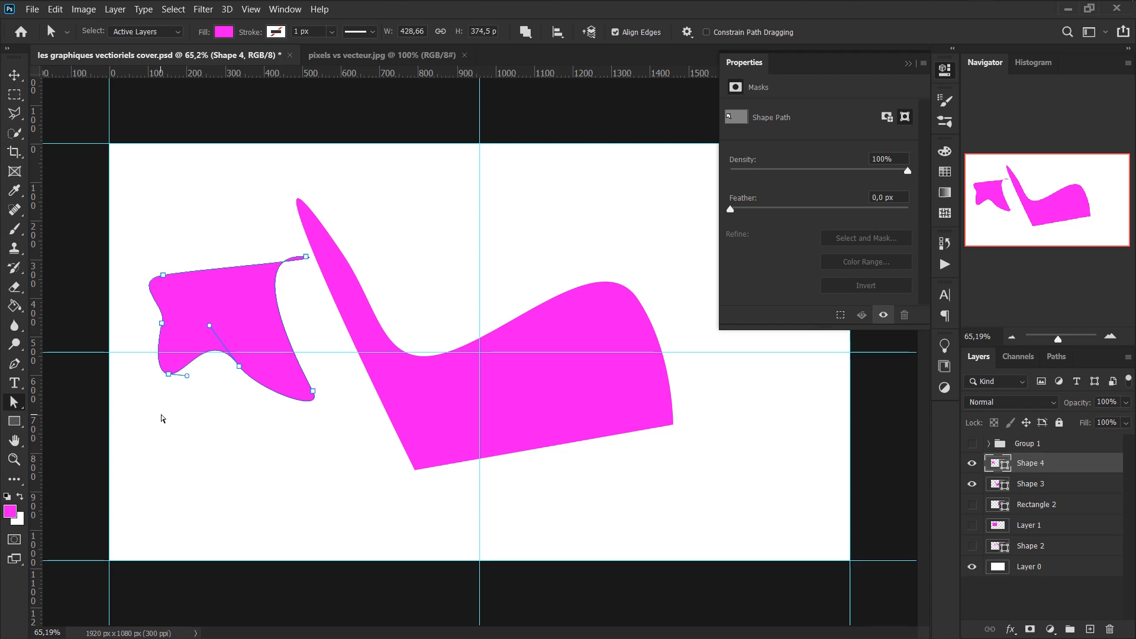
Draw a 393 by 251 px magenta rectangle at the canvas's upper centre and a 286 by 286 px square near its lower edge
left_click(8, 421)
right_click(13, 424)
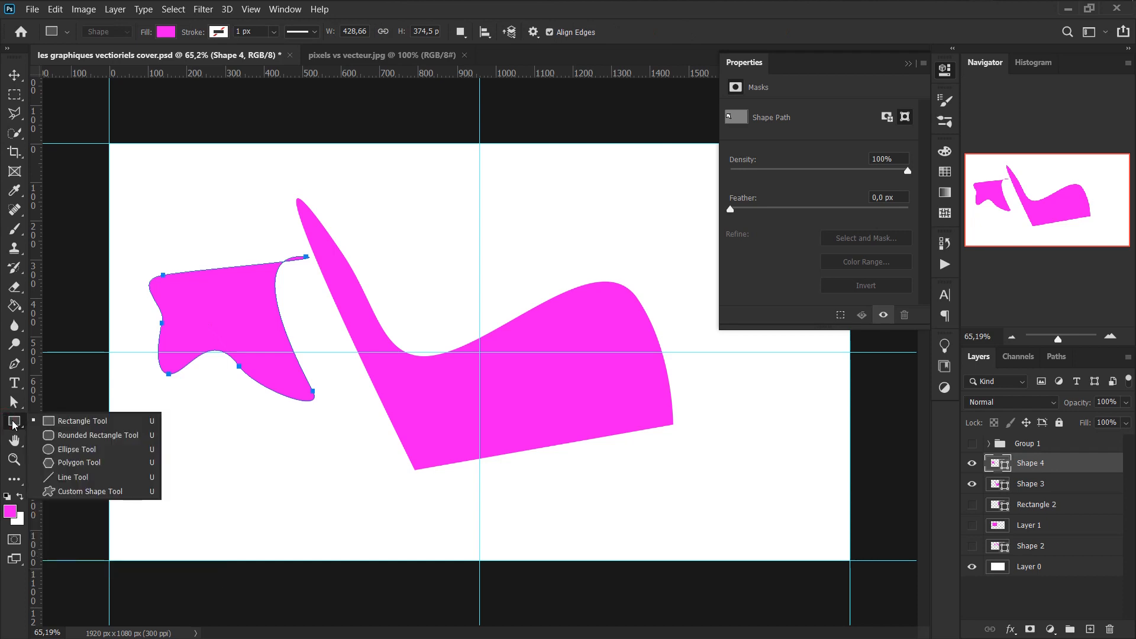
left_click(99, 423)
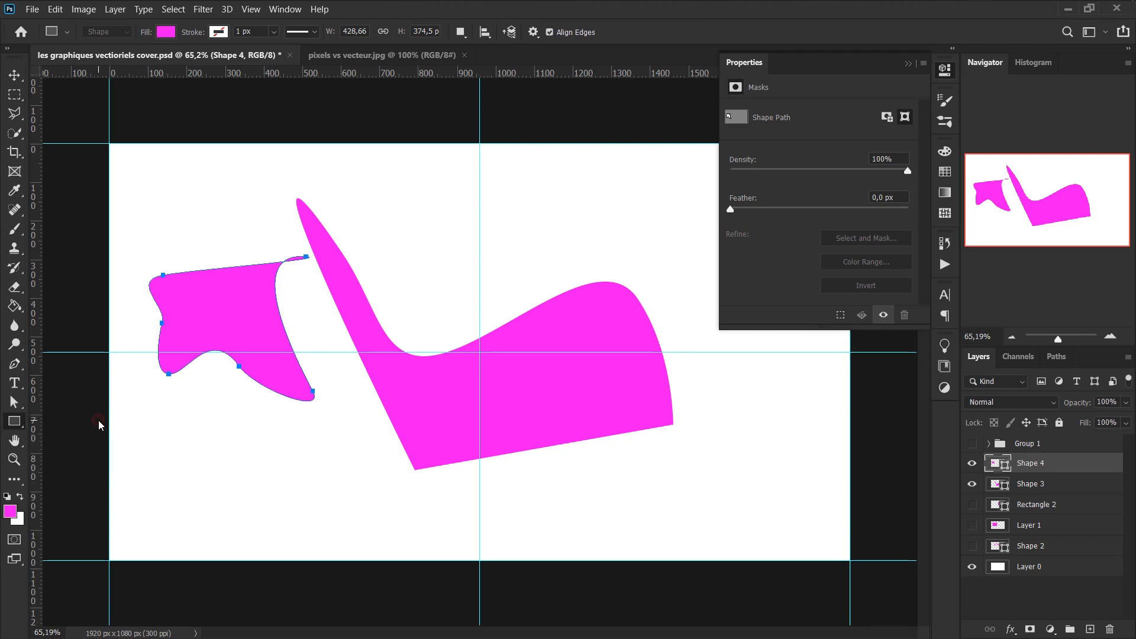
left_click_drag(392, 190, 544, 287)
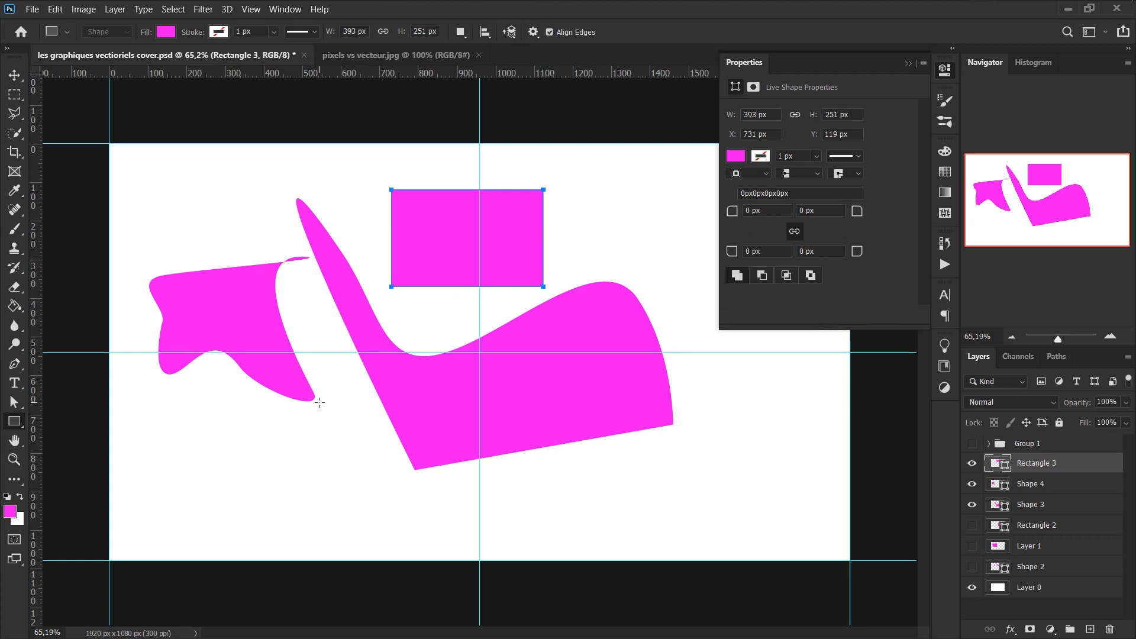
left_click_drag(320, 402, 487, 512)
Draw a 307 by 267 px rounded rectangle at the canvas's upper right and set all its corner radii to 30 px
right_click(19, 422)
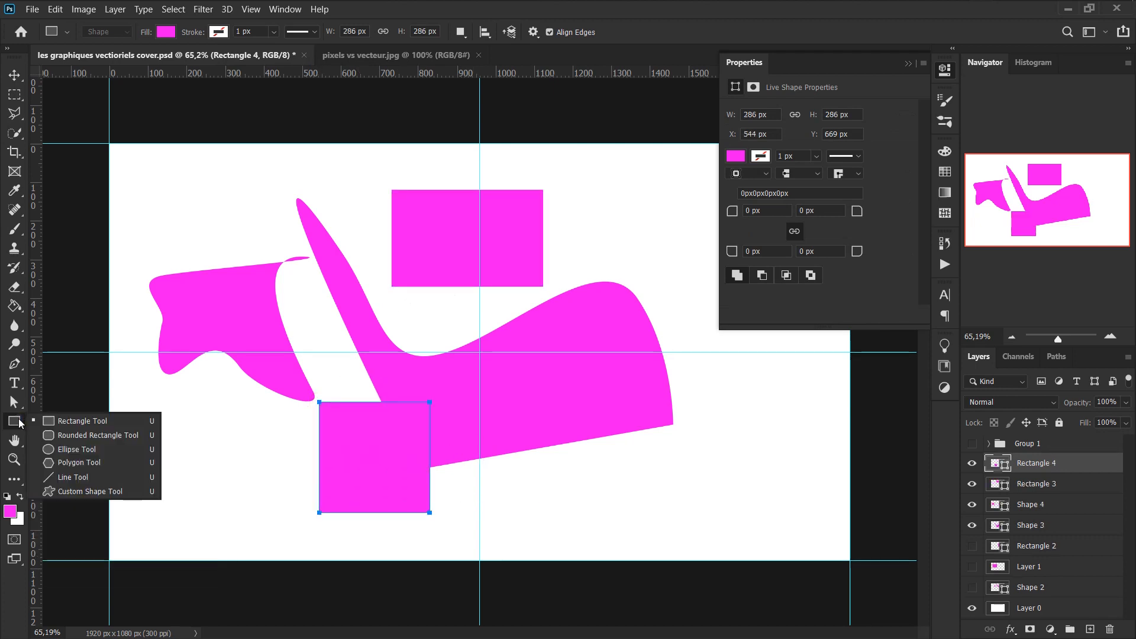
left_click(73, 435)
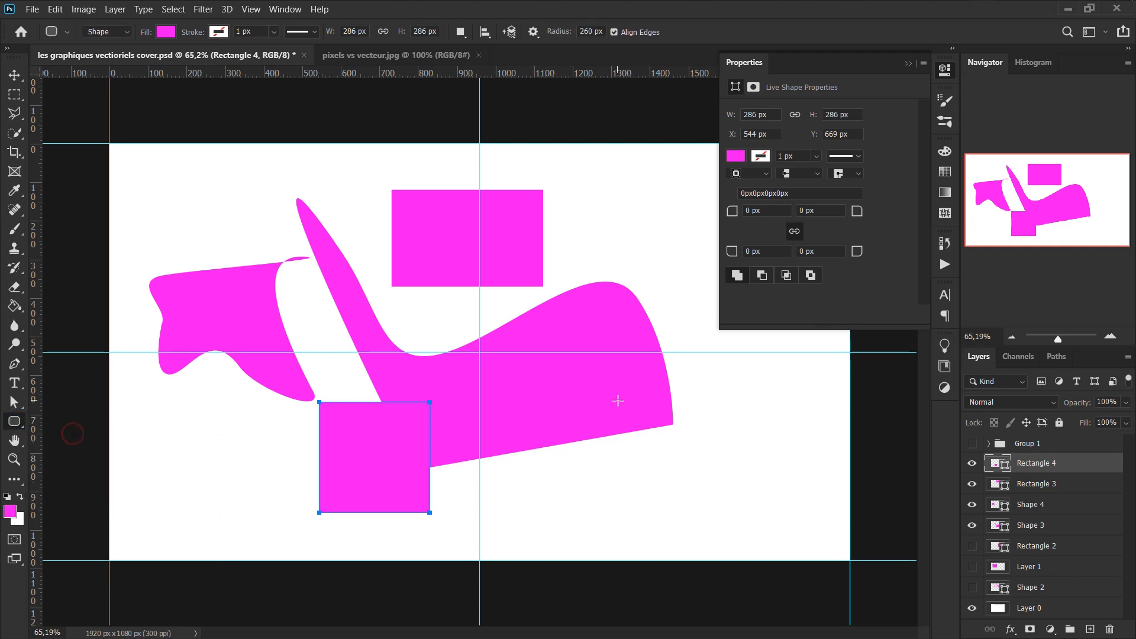
left_click_drag(601, 165, 719, 267)
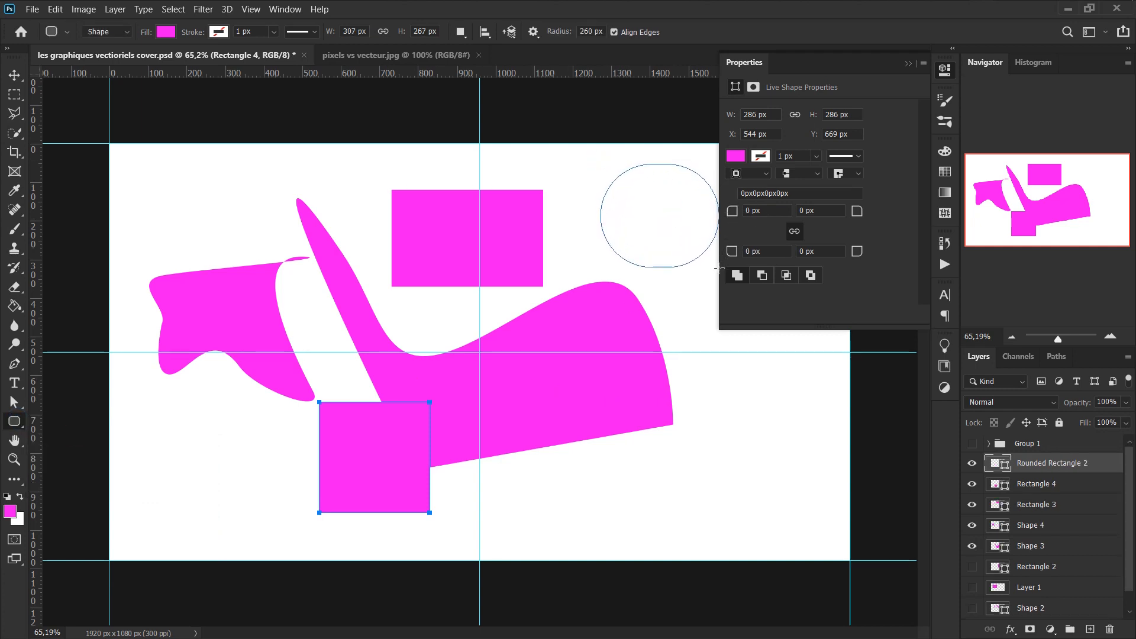
left_click(770, 208)
type("30")
key("Return")
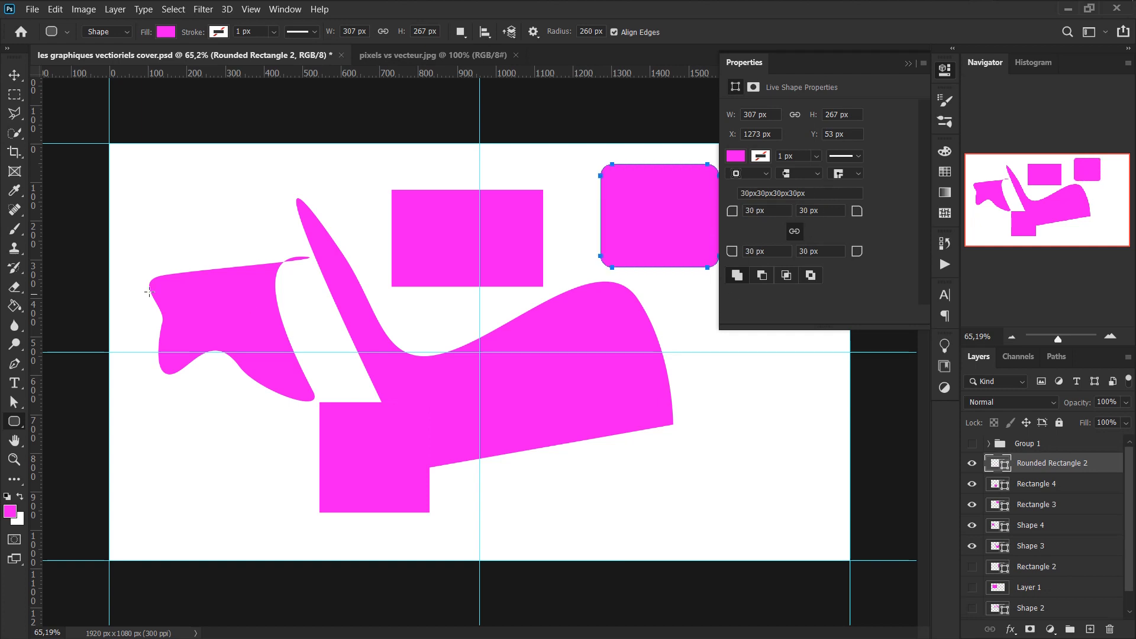
Draw the YouTube custom shape from the picons-social set with an orange fill, about 623 by 595 px, over the left freeform shape
right_click(17, 422)
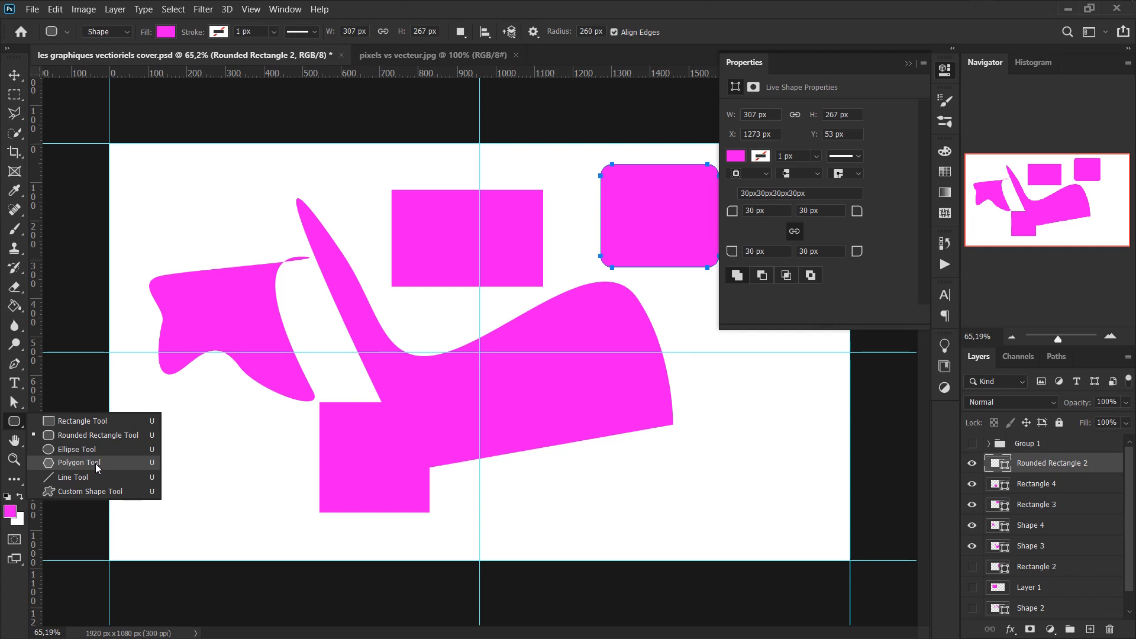
left_click(120, 487)
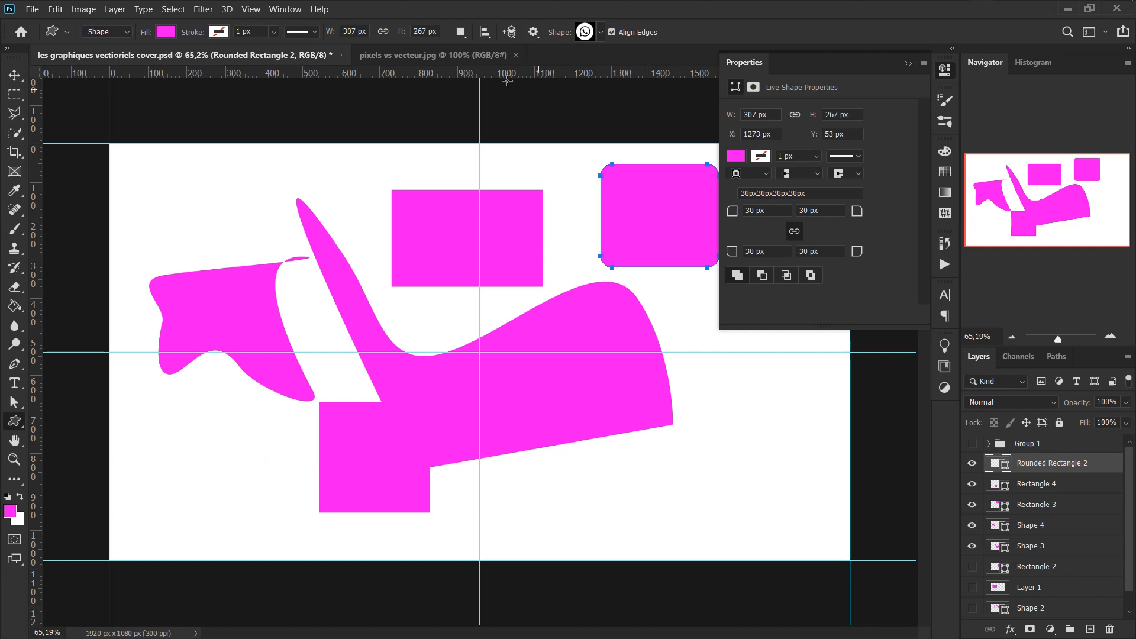
left_click(601, 33)
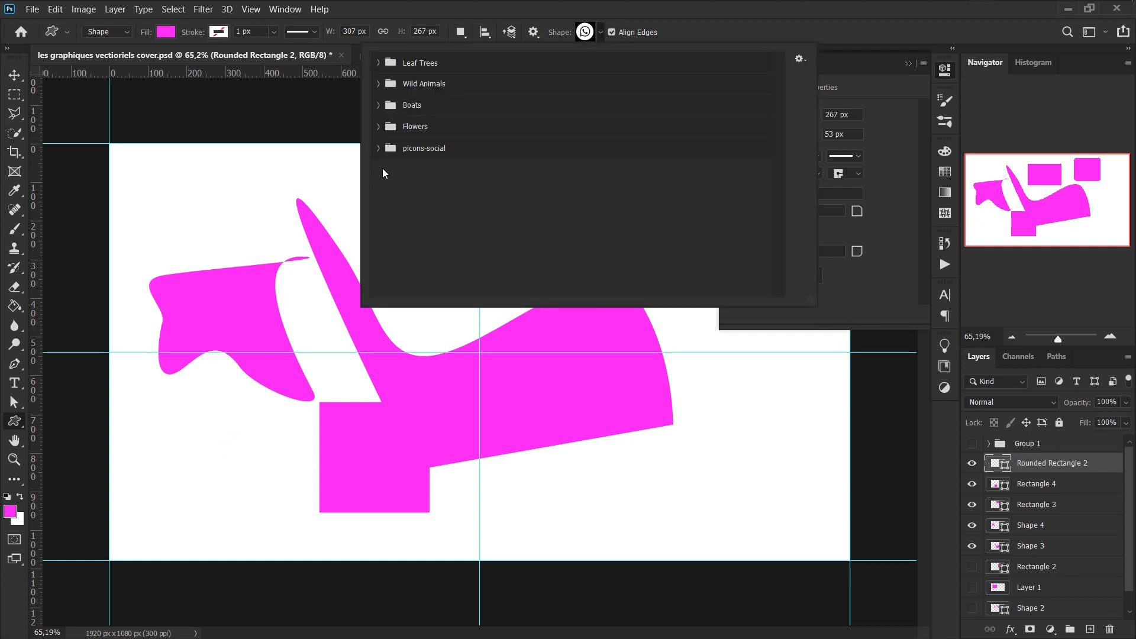
left_click(379, 151)
left_click(420, 193)
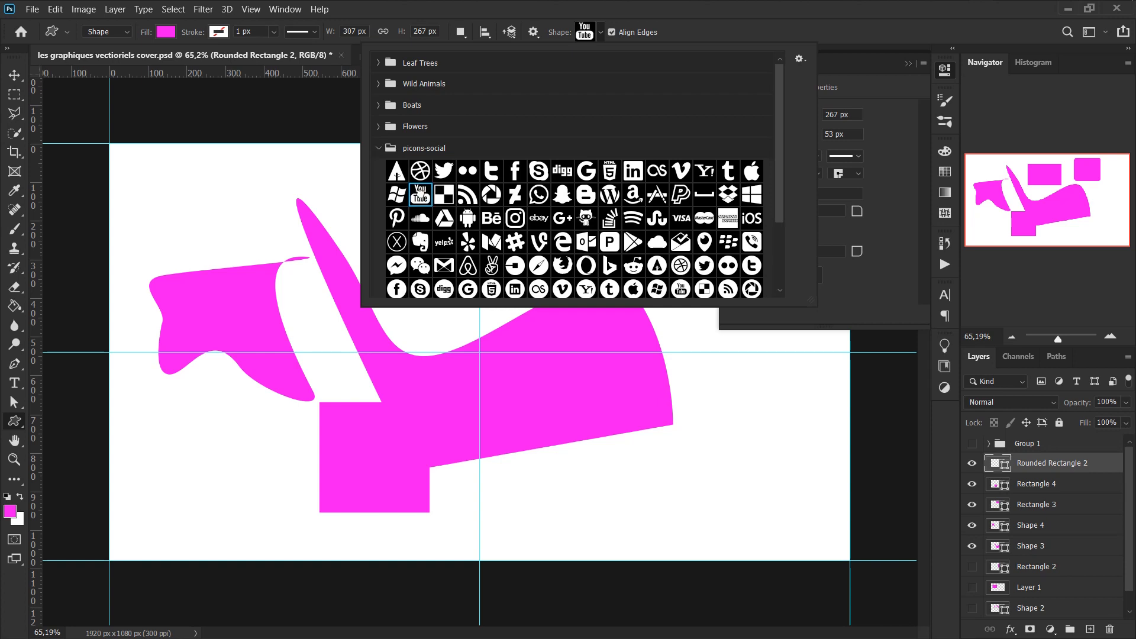
double_click(420, 193)
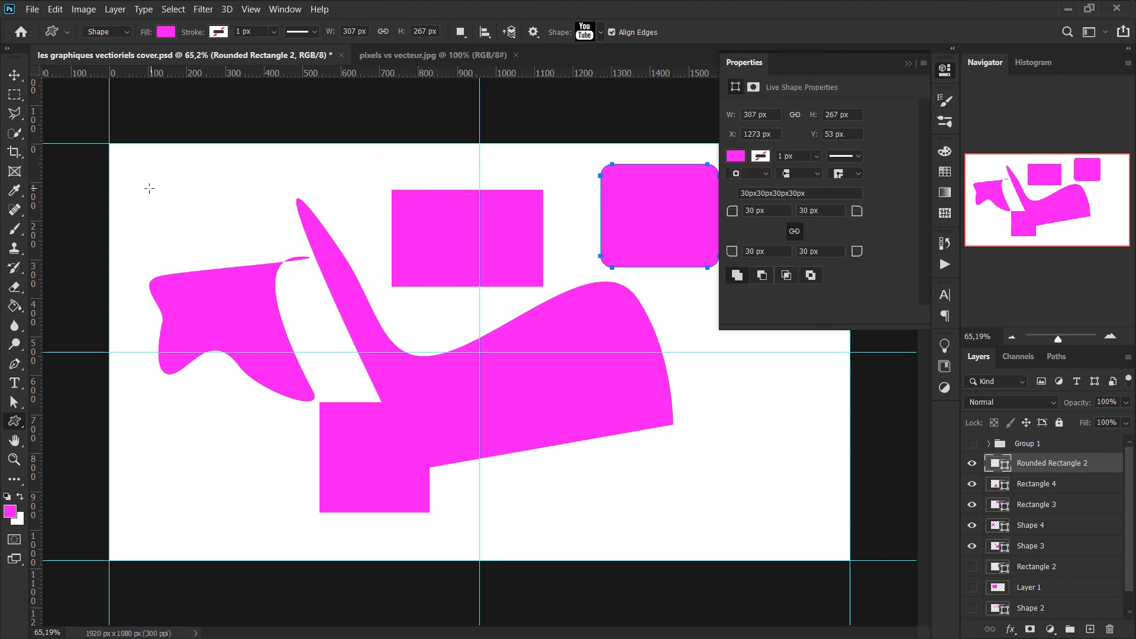
left_click_drag(149, 188, 391, 418)
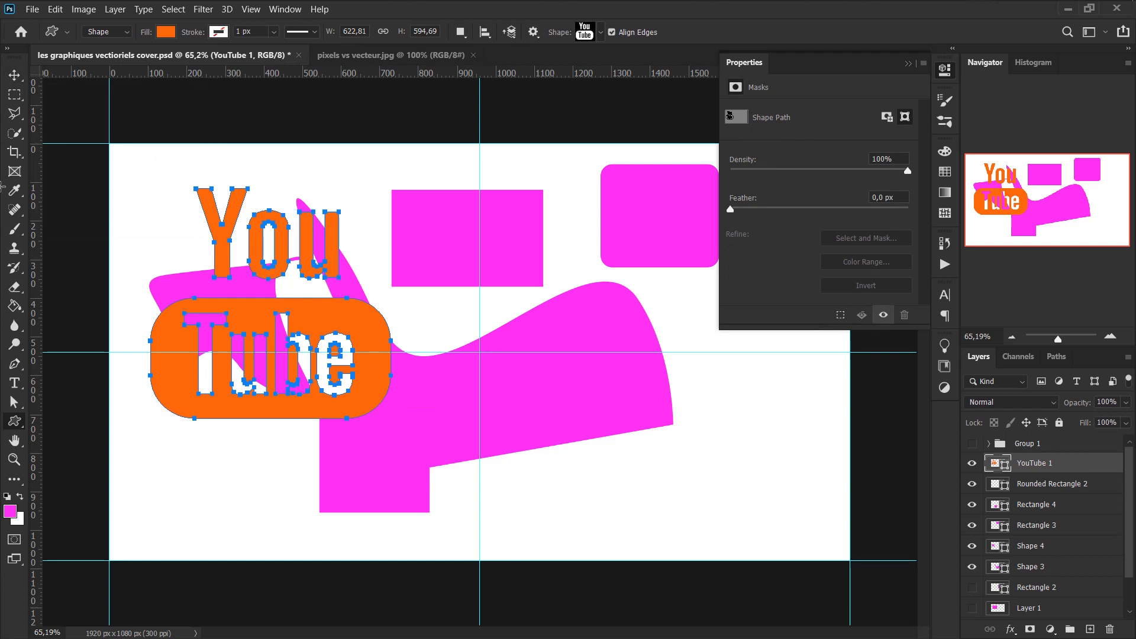
Move the YouTube shape to the canvas's lower right, and adjust its path and lettering anchor points with the Direct Selection tool
left_click(14, 75)
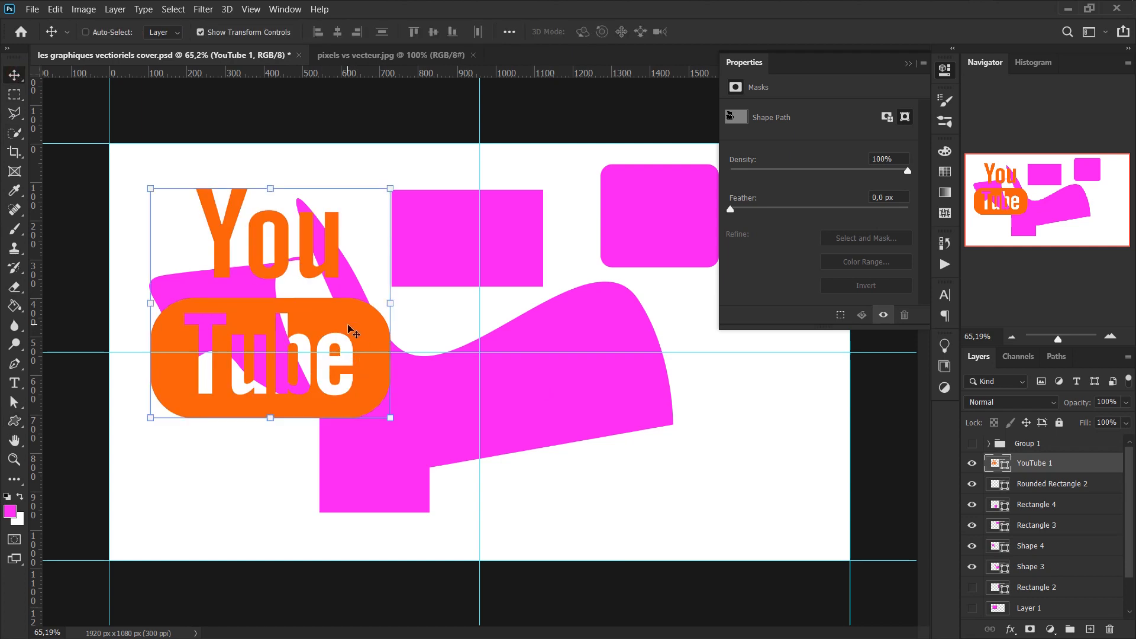
left_click_drag(348, 327, 800, 440)
key("a")
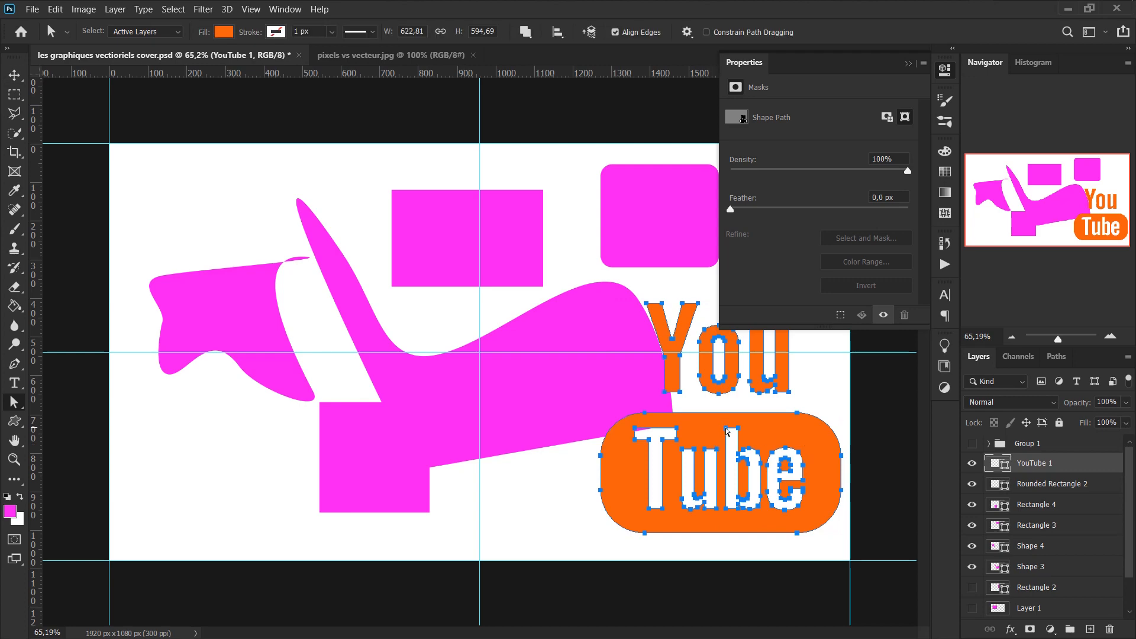
left_click_drag(721, 429, 672, 429)
left_click_drag(548, 280, 726, 365)
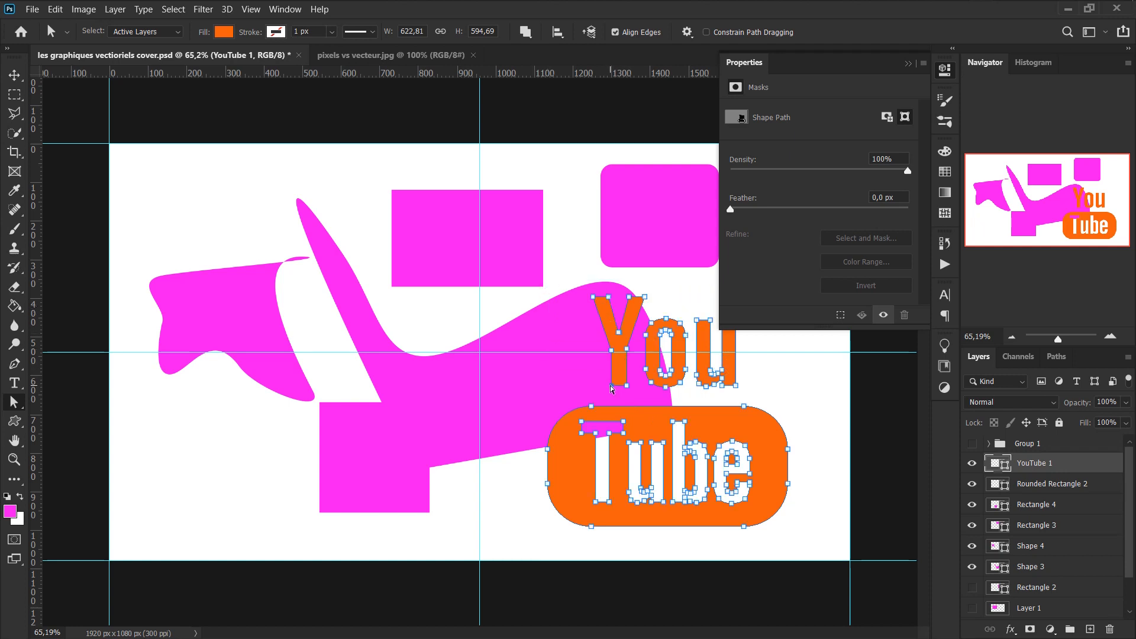
left_click_drag(611, 388, 535, 390)
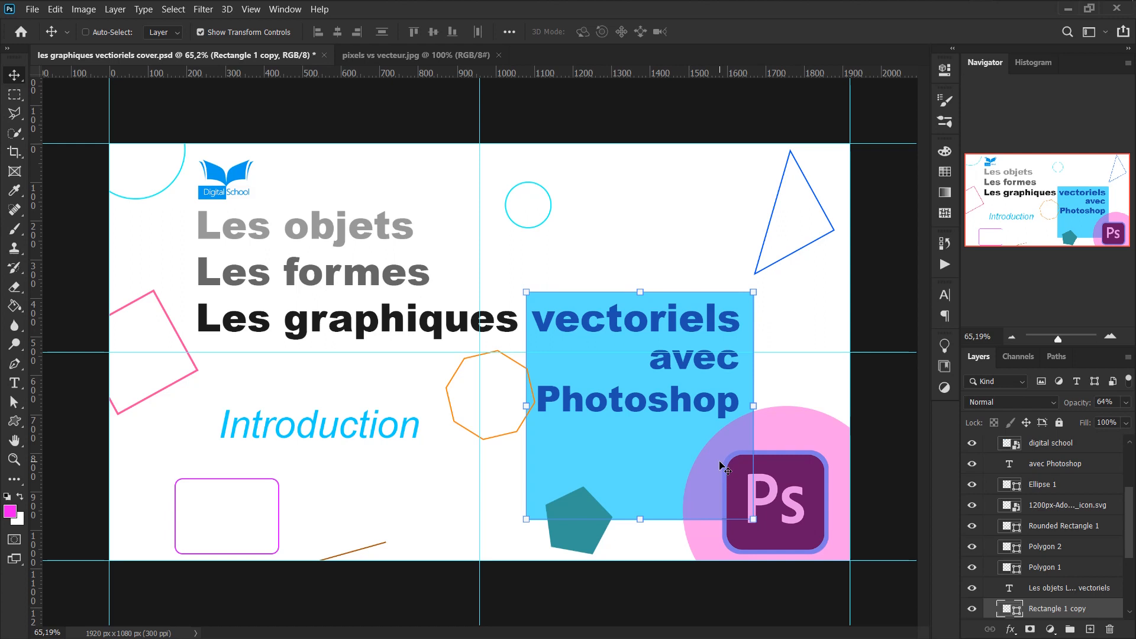
Draw a closed blue shape of curved Pen tool segments, about 337 by 211 px, between the cyan circle and the triangle outline
key("p")
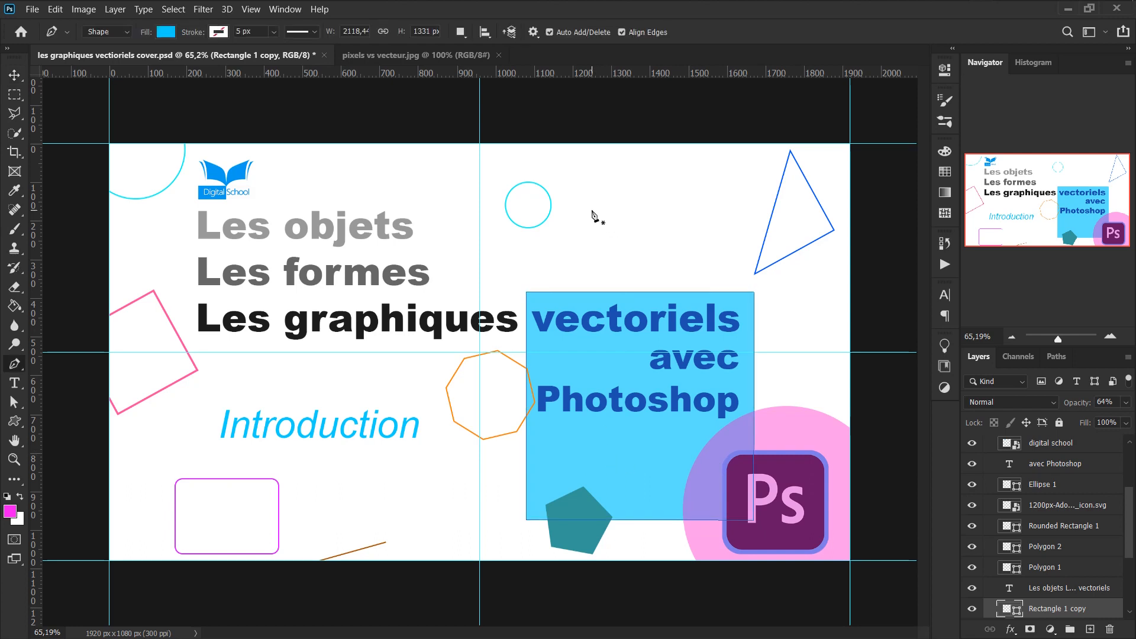
left_click(591, 209)
left_click_drag(688, 202, 625, 248)
left_click(592, 210)
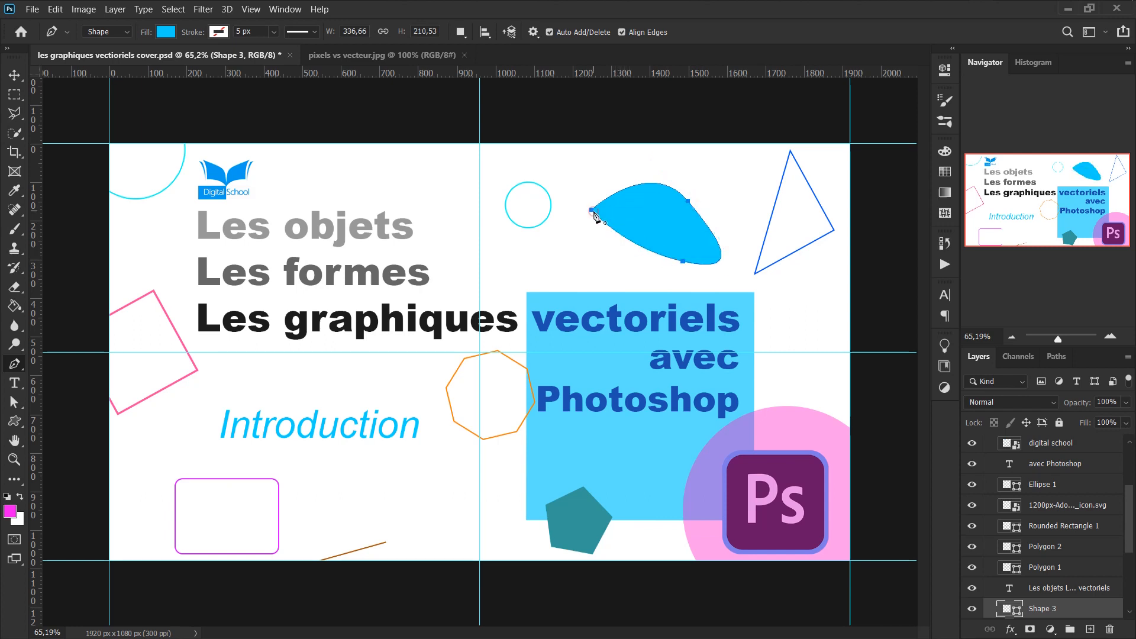